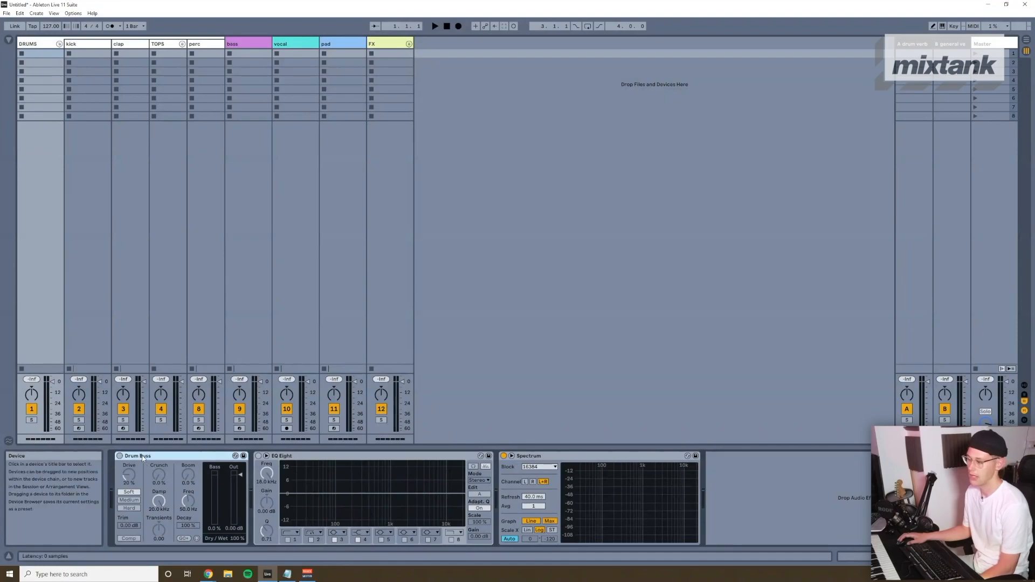
Step: Collapse Drum Buss on the DRUMS group, and check the control and sample views of the kick track's sampler
left_click(244, 458)
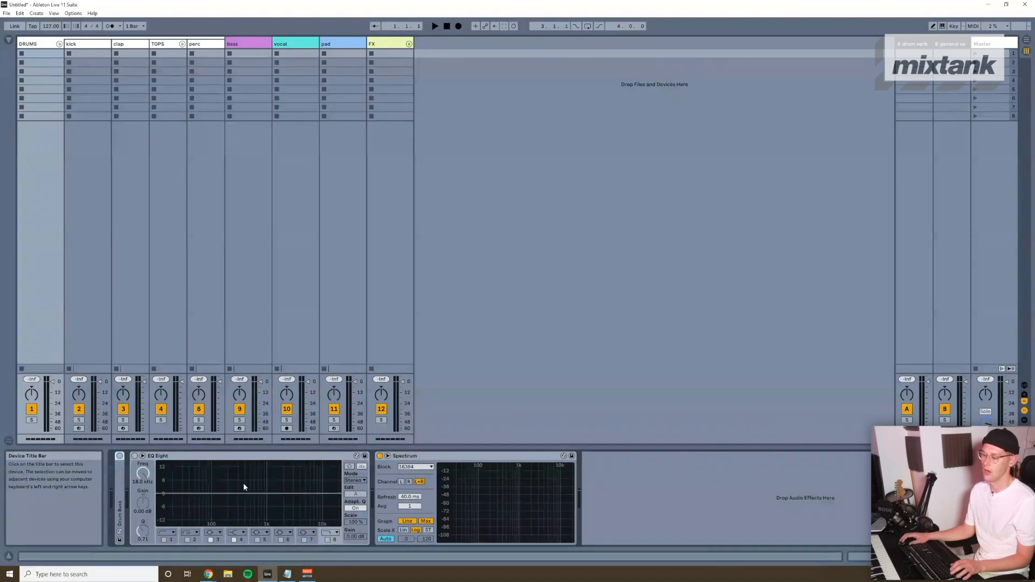
left_click(107, 56)
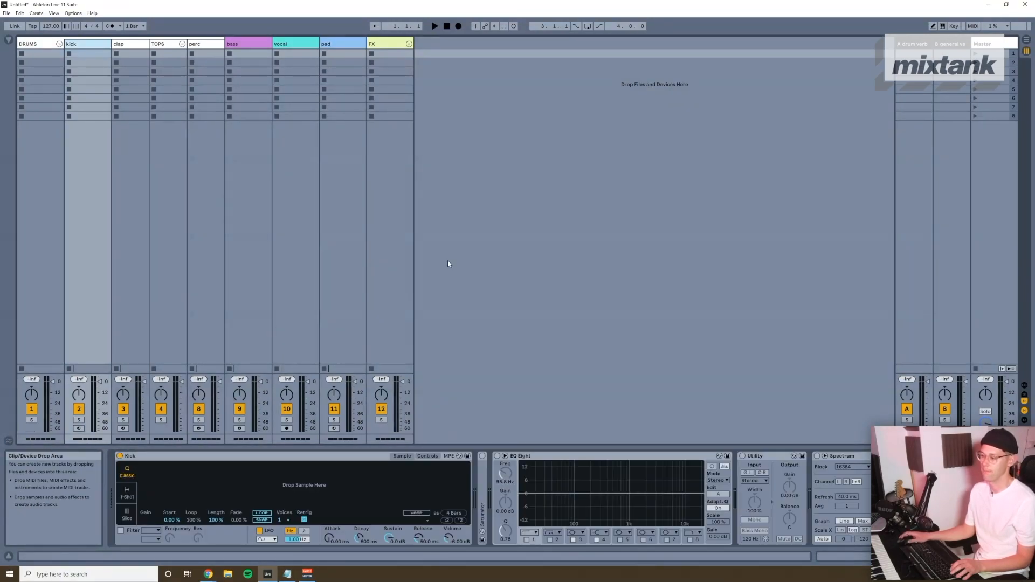
left_click(276, 458)
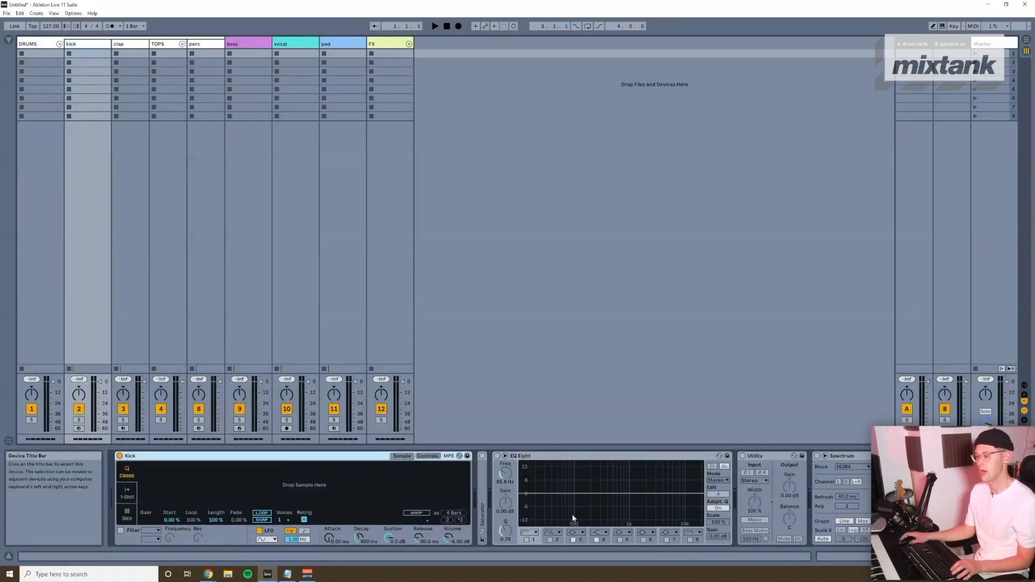
left_click(428, 457)
left_click_drag(385, 523, 385, 521)
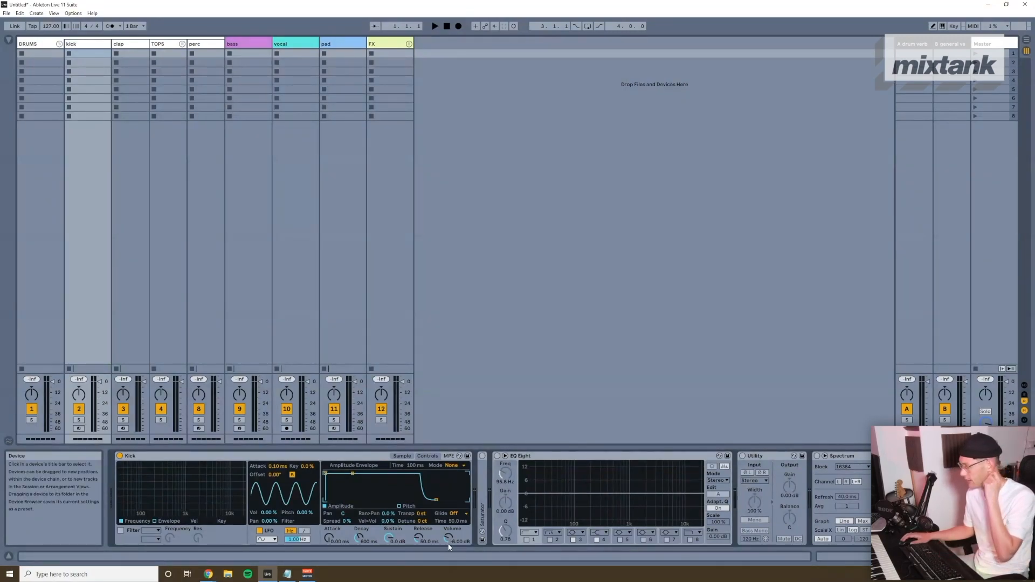
left_click(402, 456)
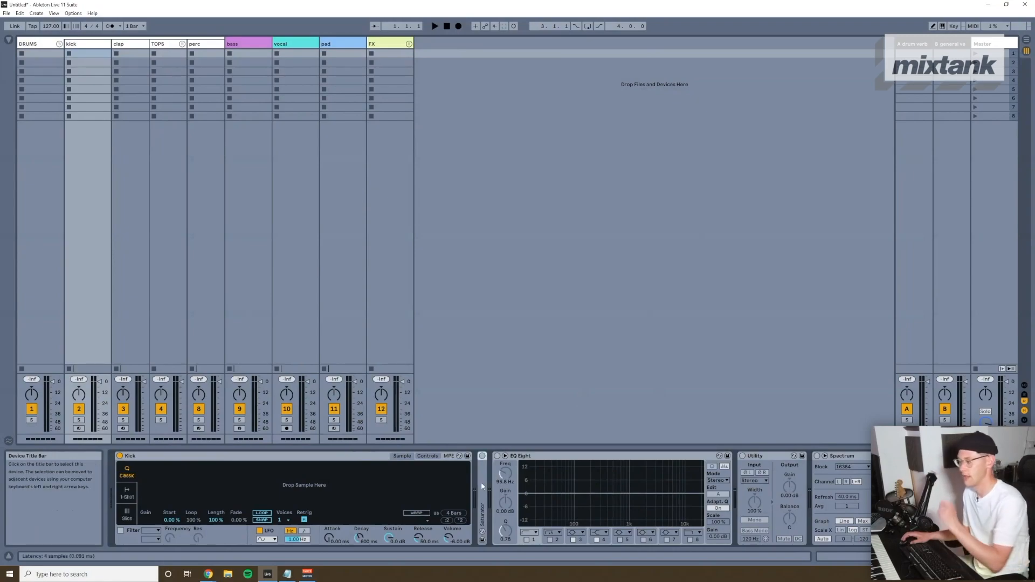
Step: Go through the EQ Eight, Utility and Spectrum devices in the kick track's chain
left_click(528, 456)
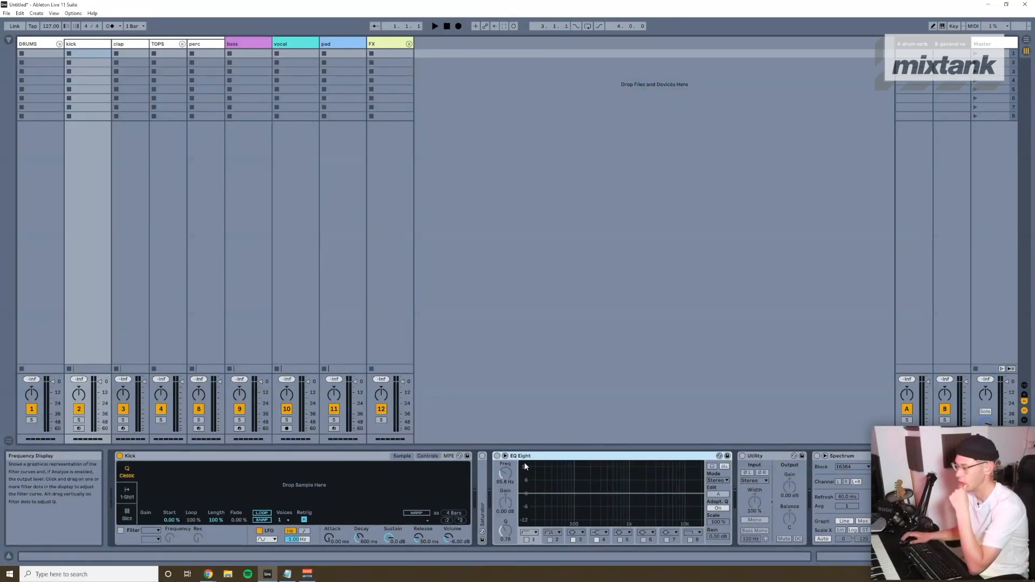
left_click(768, 455)
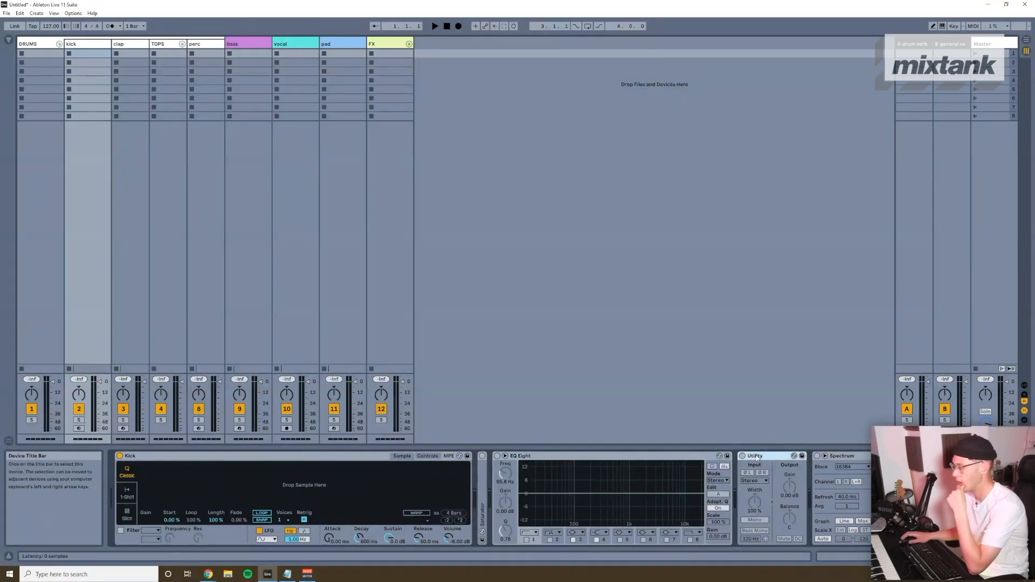
left_click(848, 462)
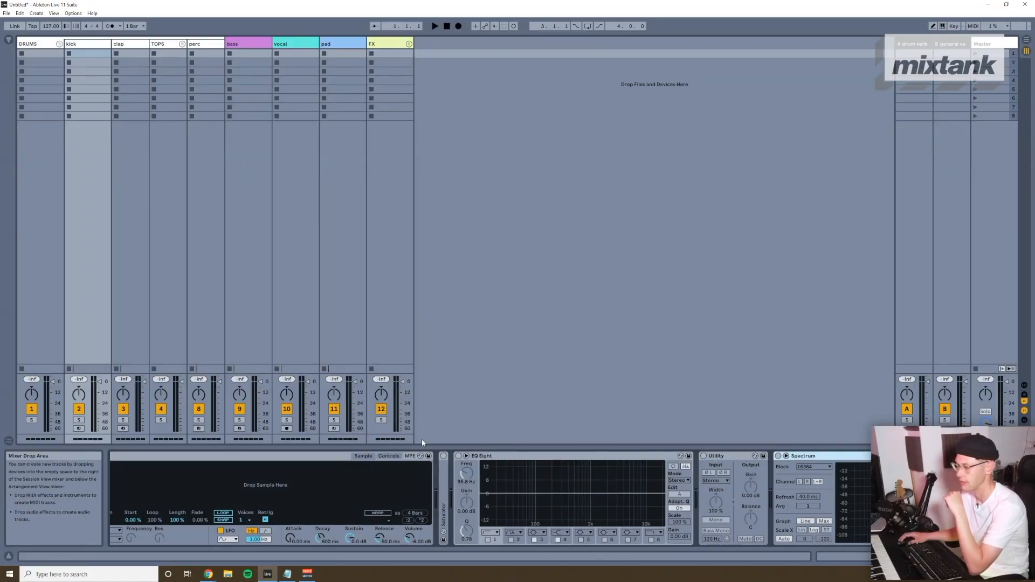
Step: Review the clap track's Drum Rack pads, and briefly expand the Saturator that follows before collapsing it again
left_click(129, 45)
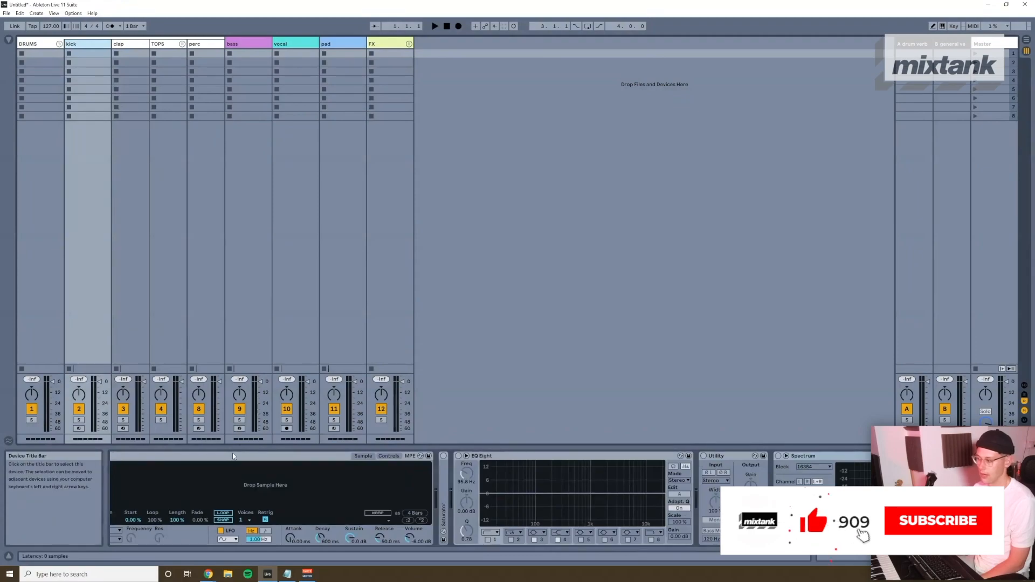
left_click(129, 44)
left_click(170, 530)
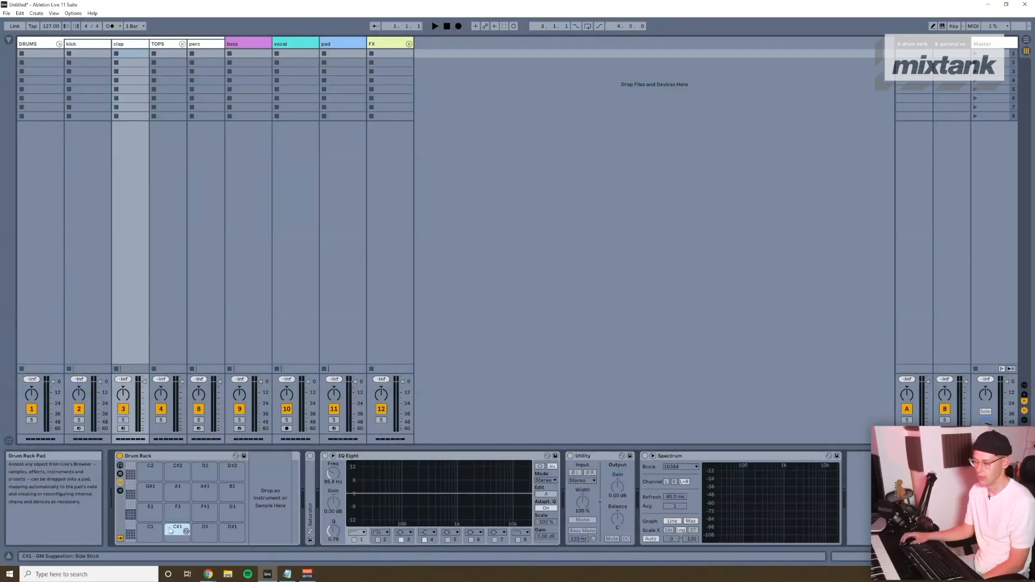
double_click(308, 489)
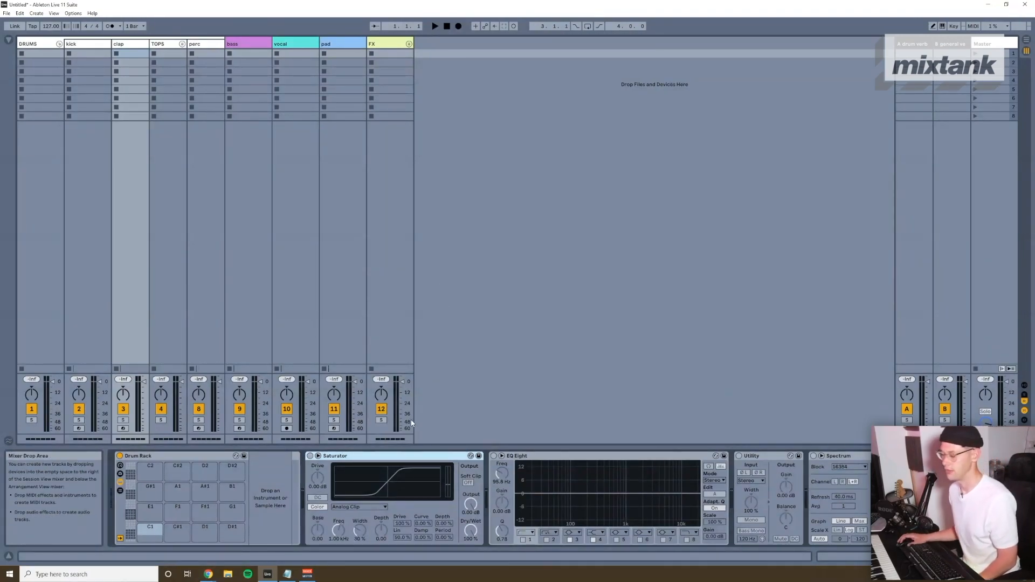
double_click(405, 458)
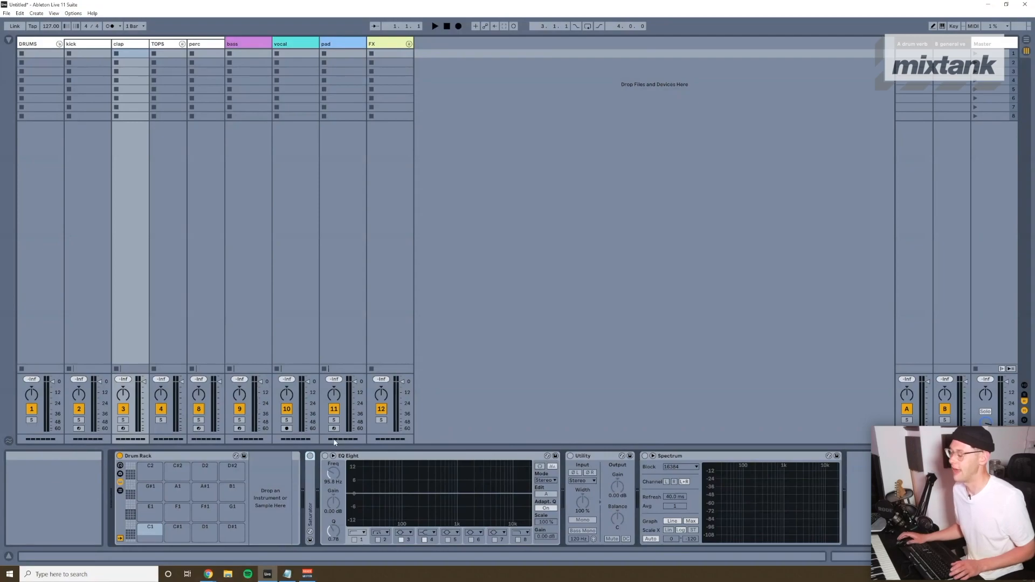
Step: Unfold the TOPS group and view the device chains of its off hat and top loop tracks
left_click(175, 45)
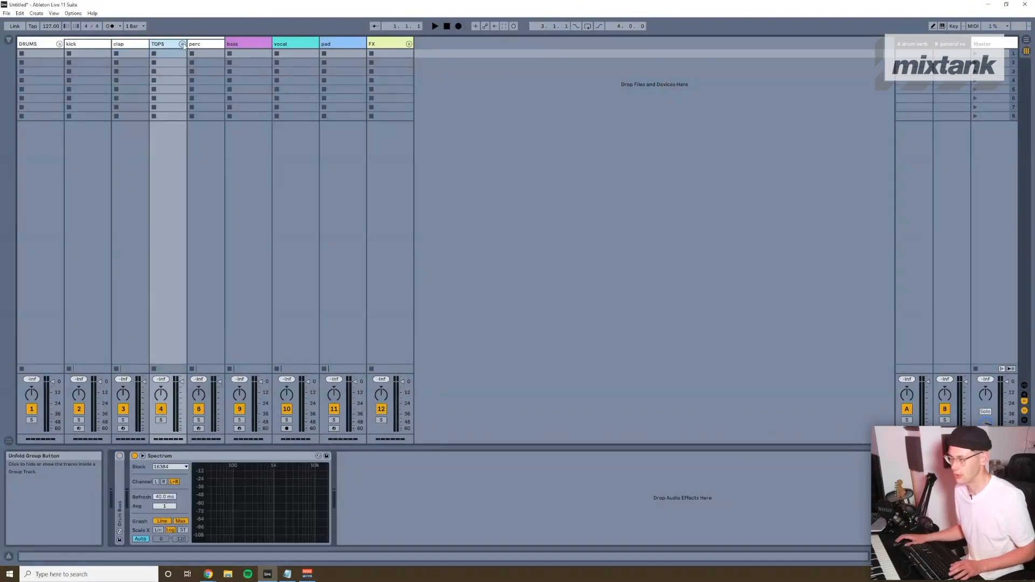
left_click(183, 44)
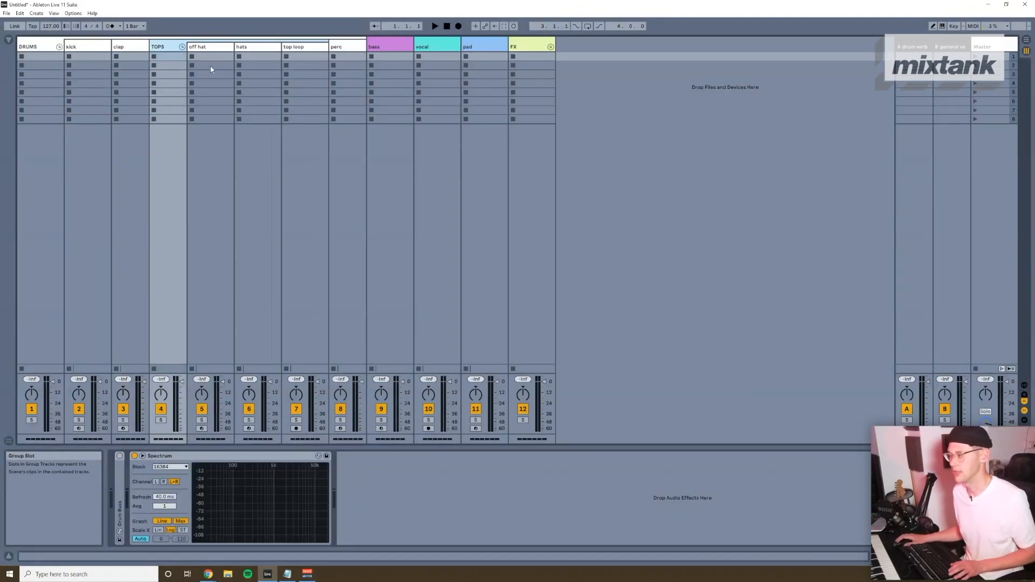
left_click(210, 47)
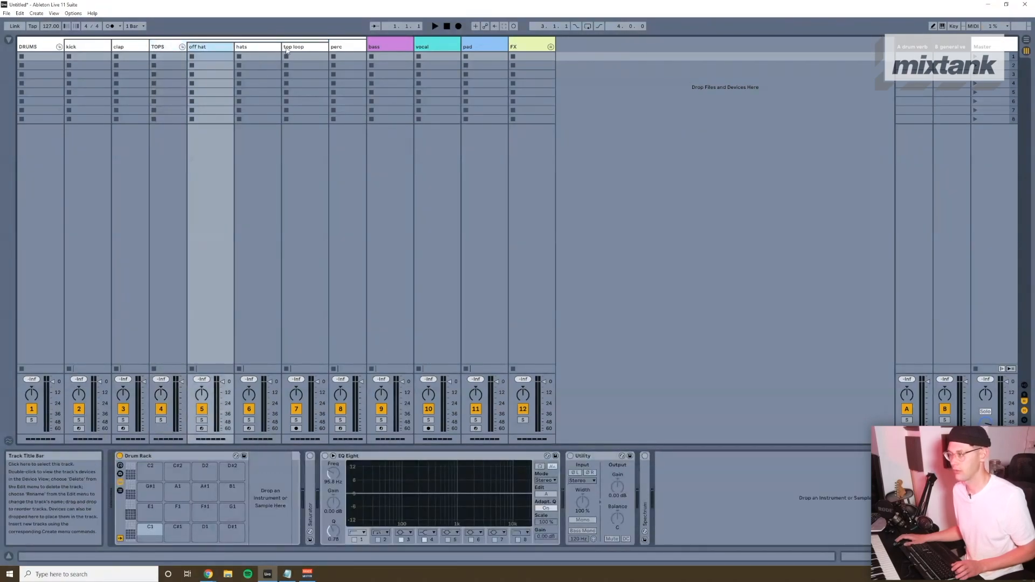
left_click(301, 102)
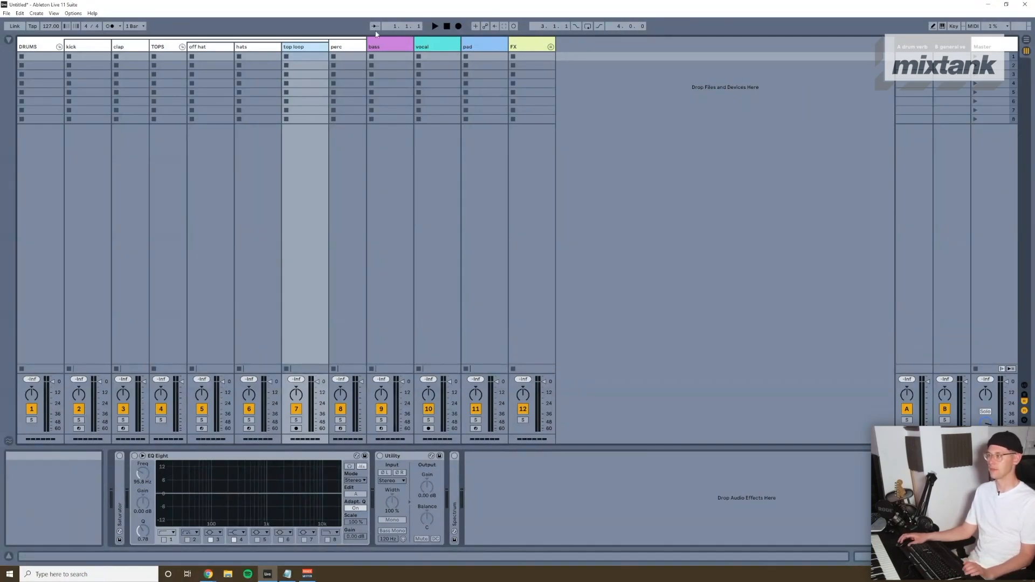
Step: Review the perc track's device chain, starting with its Drum Rack and the collapsed Saturator
left_click(352, 46)
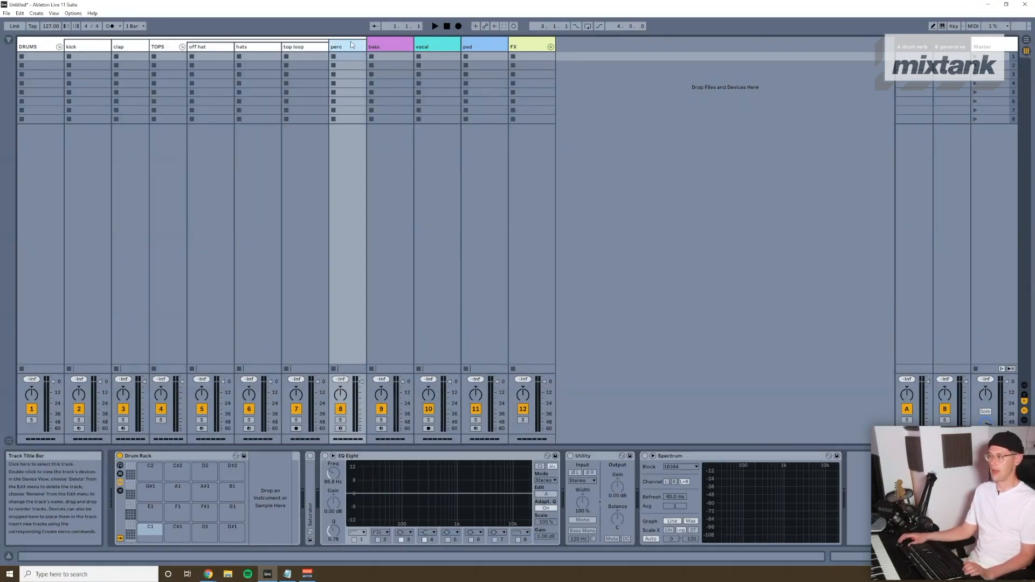
left_click(153, 457)
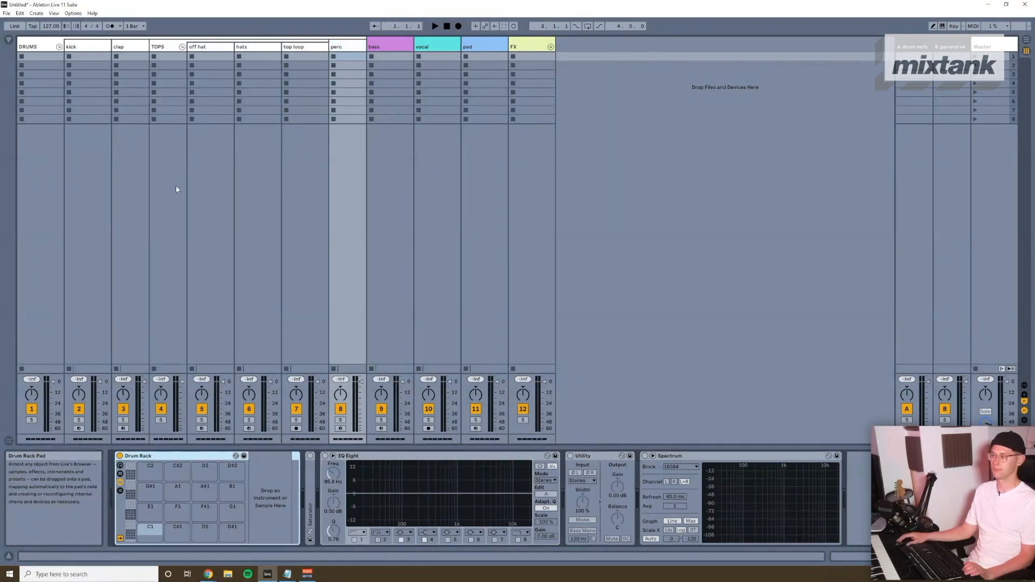
left_click(350, 47)
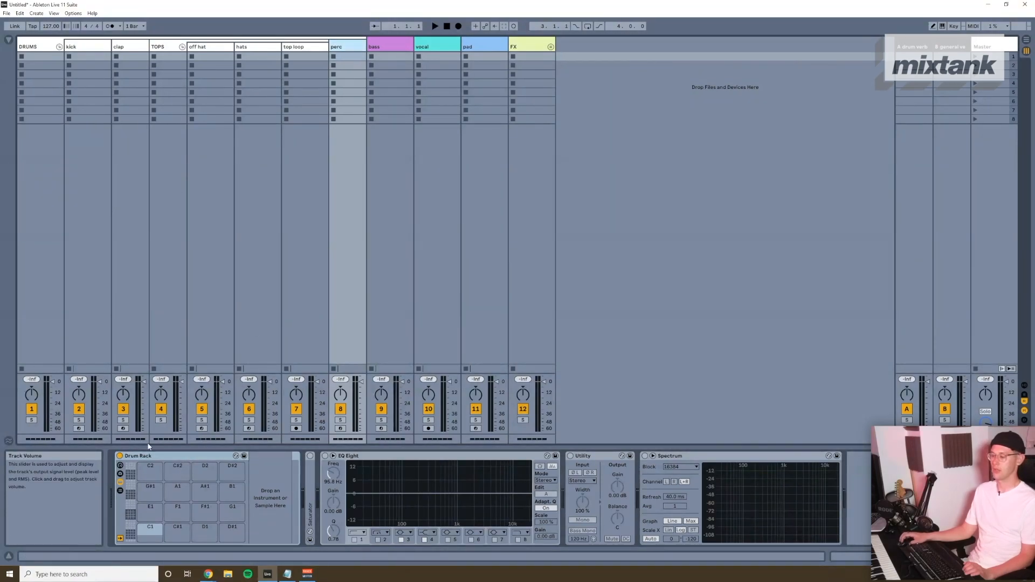
left_click(150, 456)
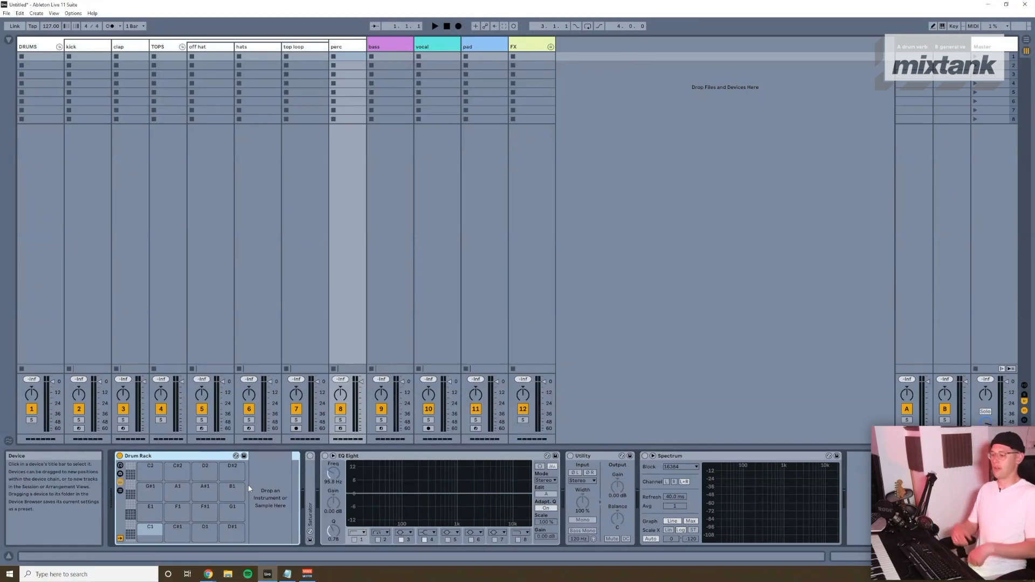
left_click(311, 494)
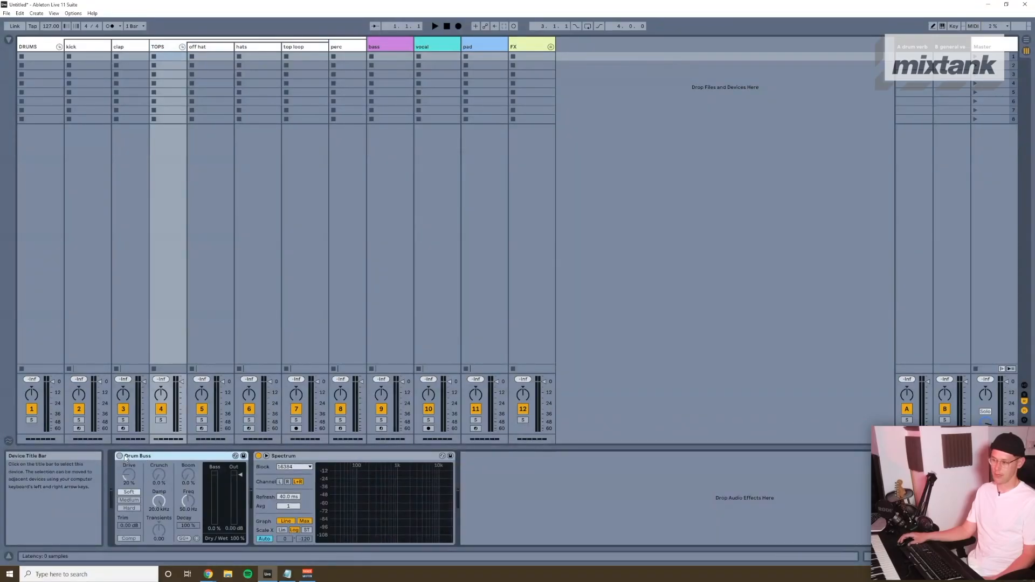
Step: Fold the TOPS group and compare the effects on the TOPS and DRUMS groups
left_click(182, 47)
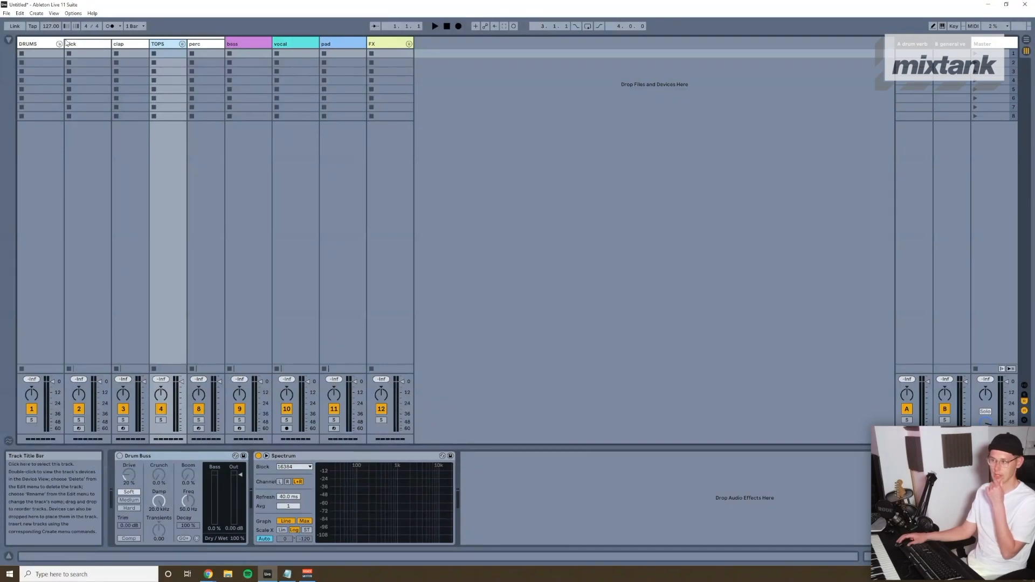
left_click(60, 165)
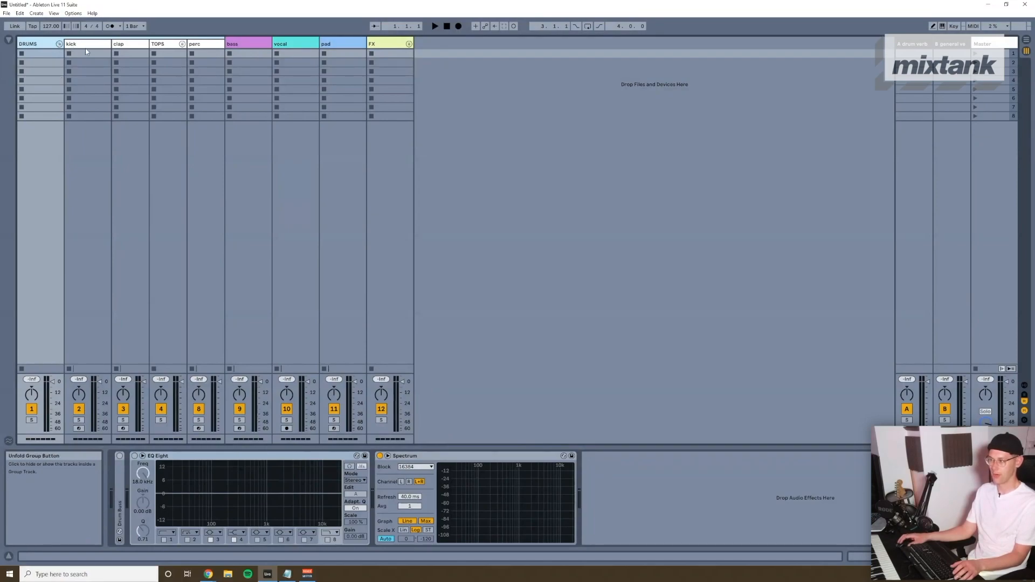
left_click(174, 45)
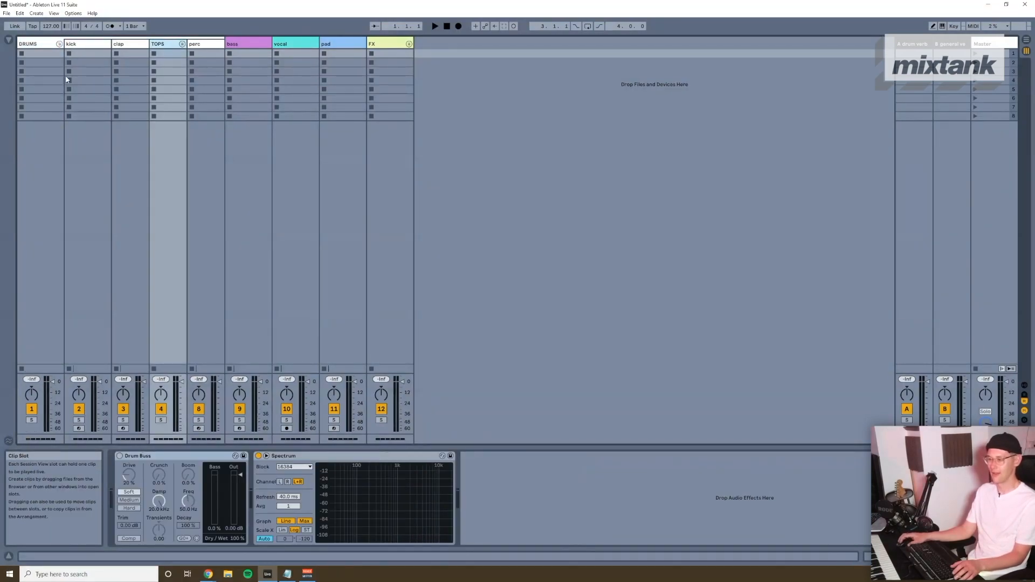
left_click(41, 47)
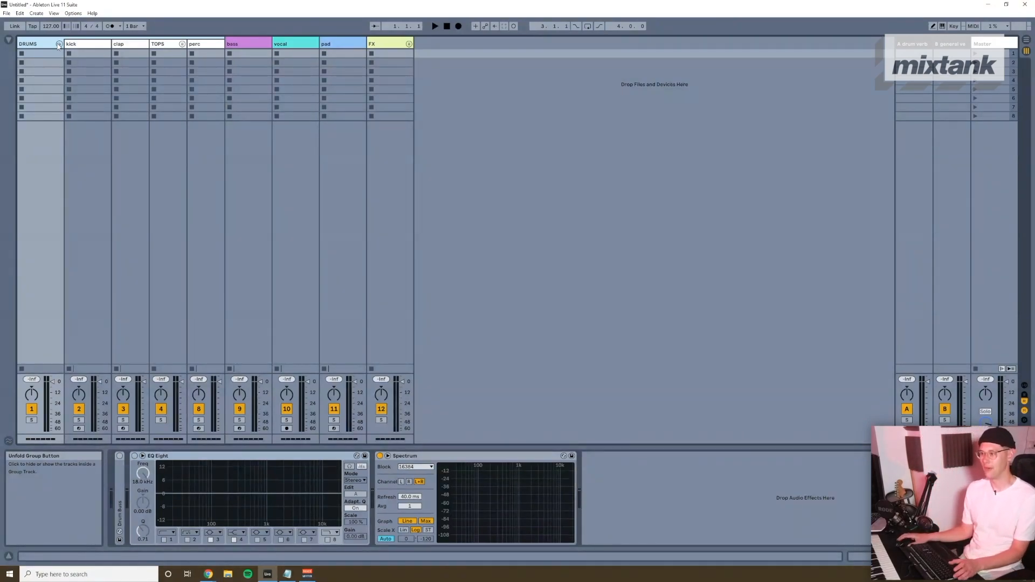
Step: Fold the DRUMS group and show the bass track's device chain with its empty instrument slot
left_click(59, 45)
left_click(74, 197)
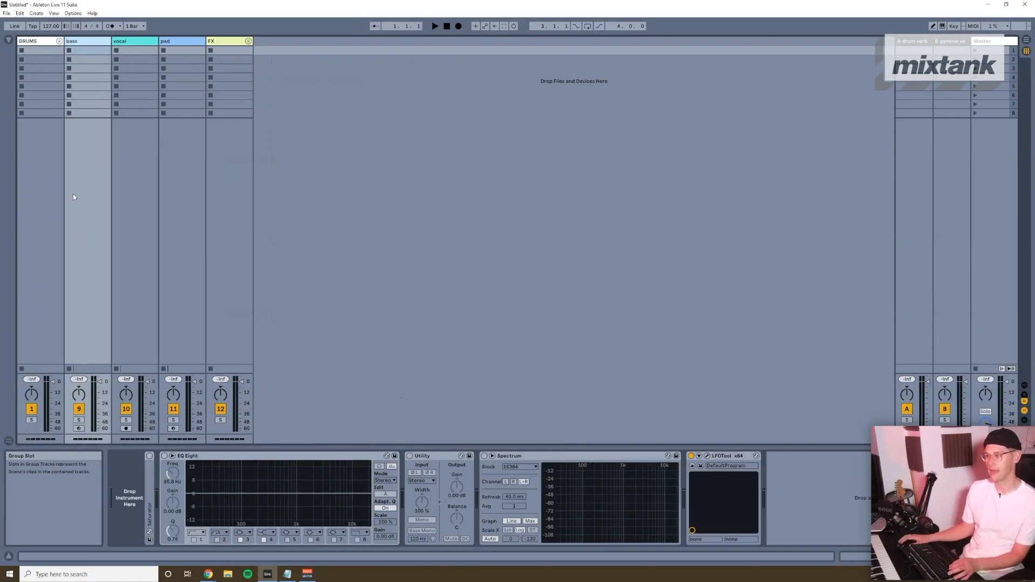
left_click(128, 498)
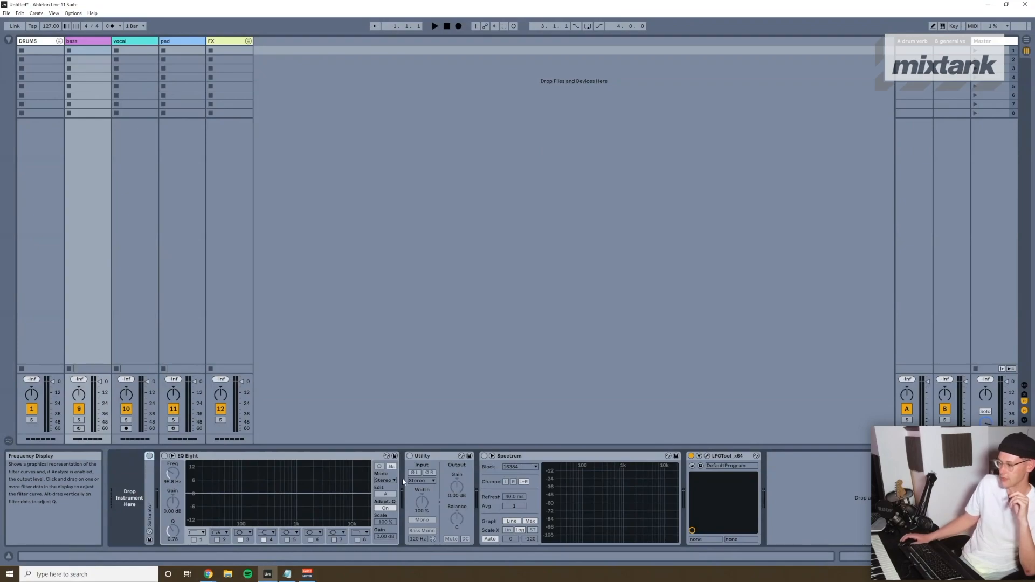
Step: Open the LFOTool plug-in on the bass track, moving and enlarging its window to view the volume curve
left_click(714, 470)
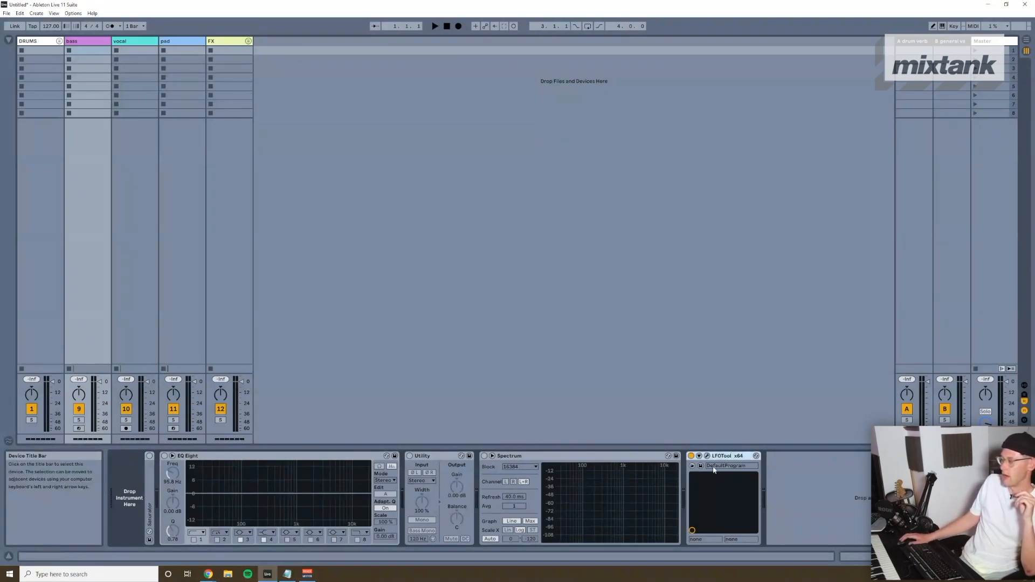
left_click(707, 455)
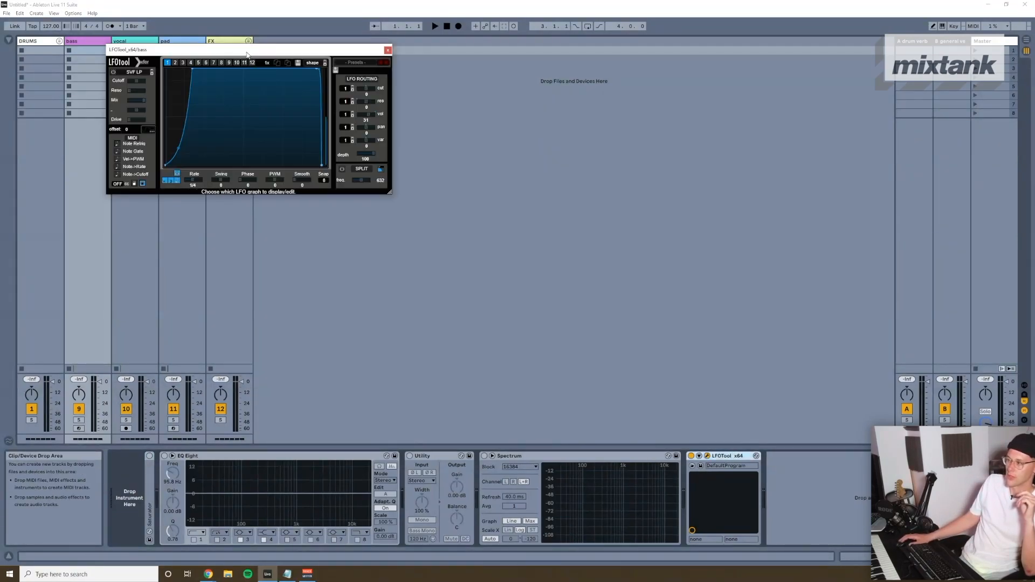
left_click_drag(247, 54, 459, 124)
left_click_drag(604, 267, 742, 371)
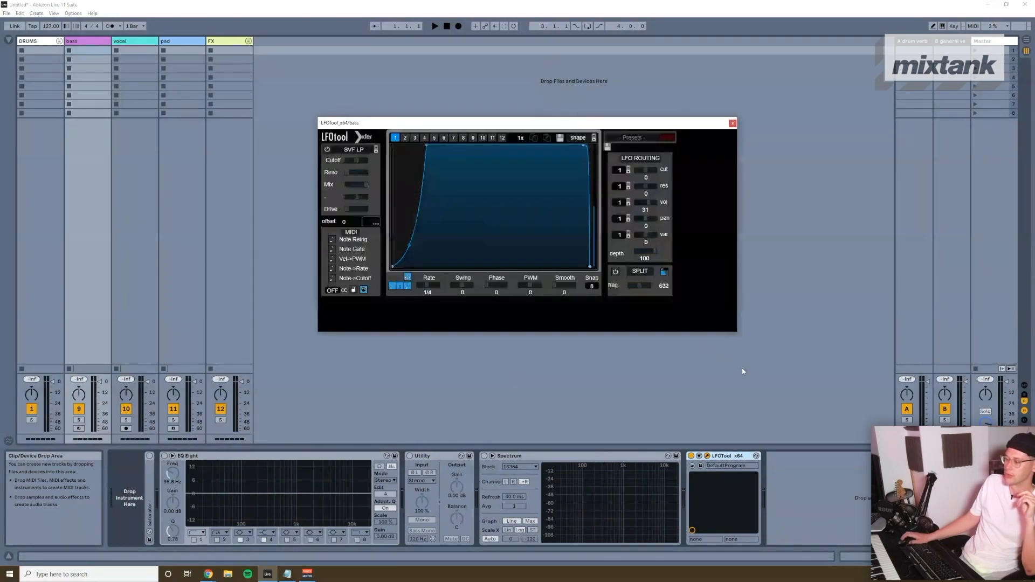
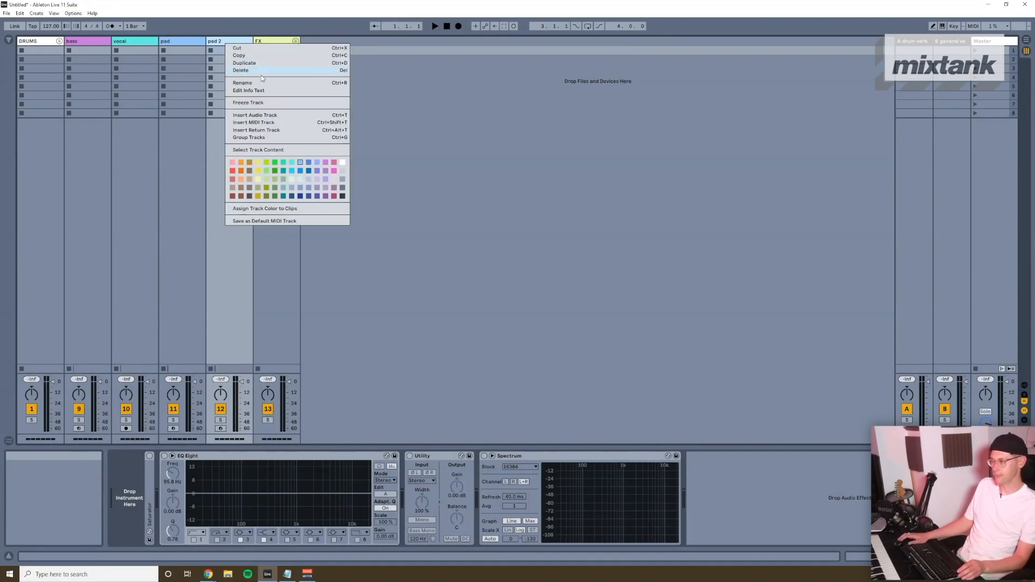
Step: Duplicate the pad 2 track, and delete both pad 2 tracks
left_click(244, 63)
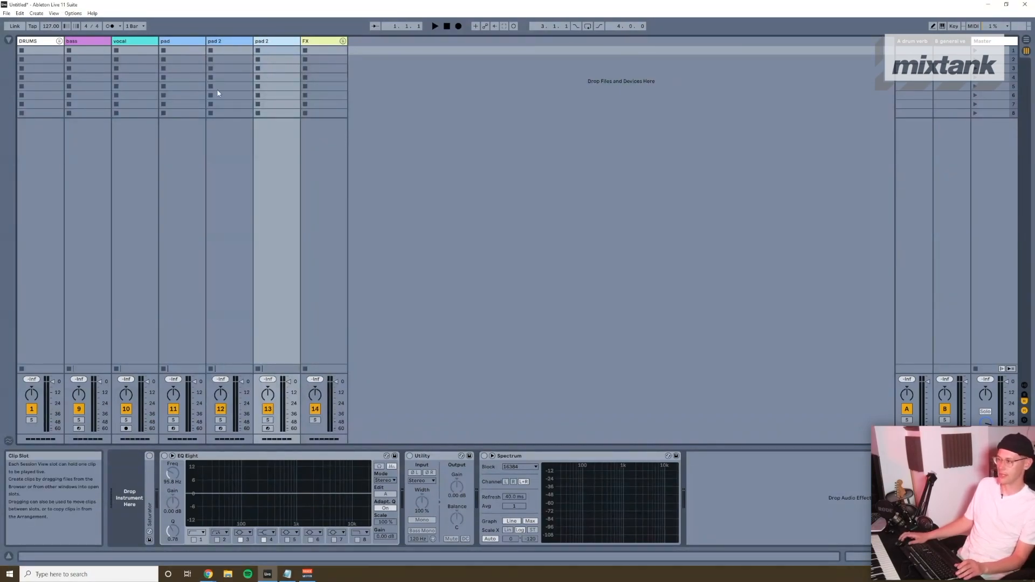
left_click(240, 42)
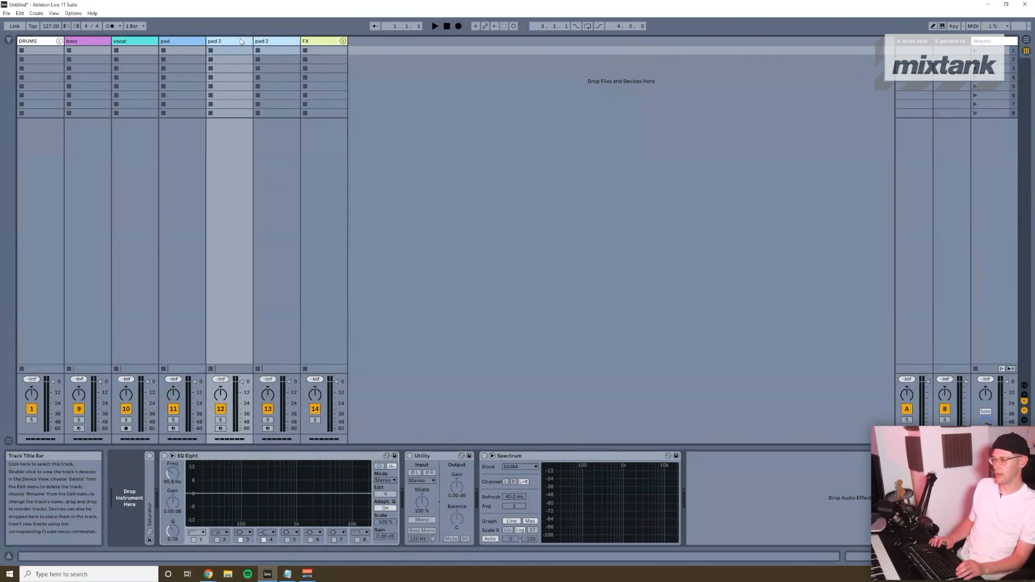
key("Delete")
key("Delete")
Step: Select the FX group after the pad track and unfold it to show tracks fx1 to fx5
left_click(188, 43)
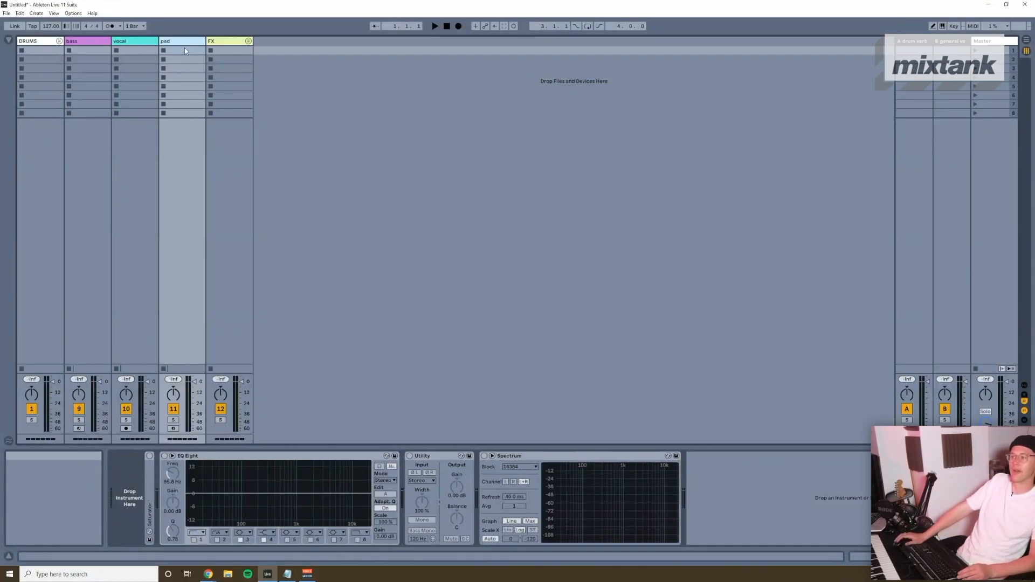
left_click(226, 41)
left_click(248, 41)
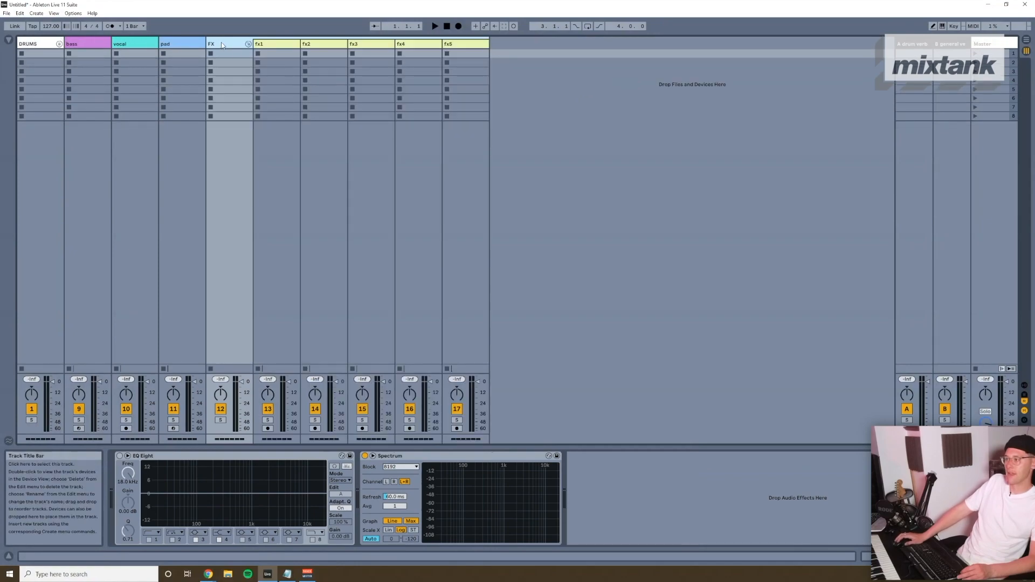
Step: Step through the tracks fx1 to fx5 in the FX group to inspect their device chains
left_click(278, 54)
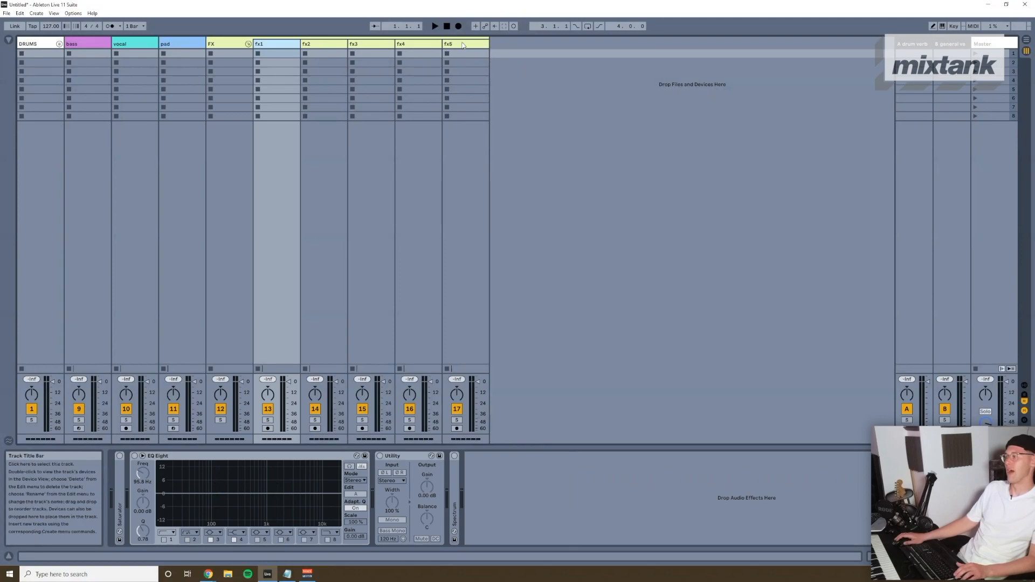
left_click(463, 45)
left_click(280, 48)
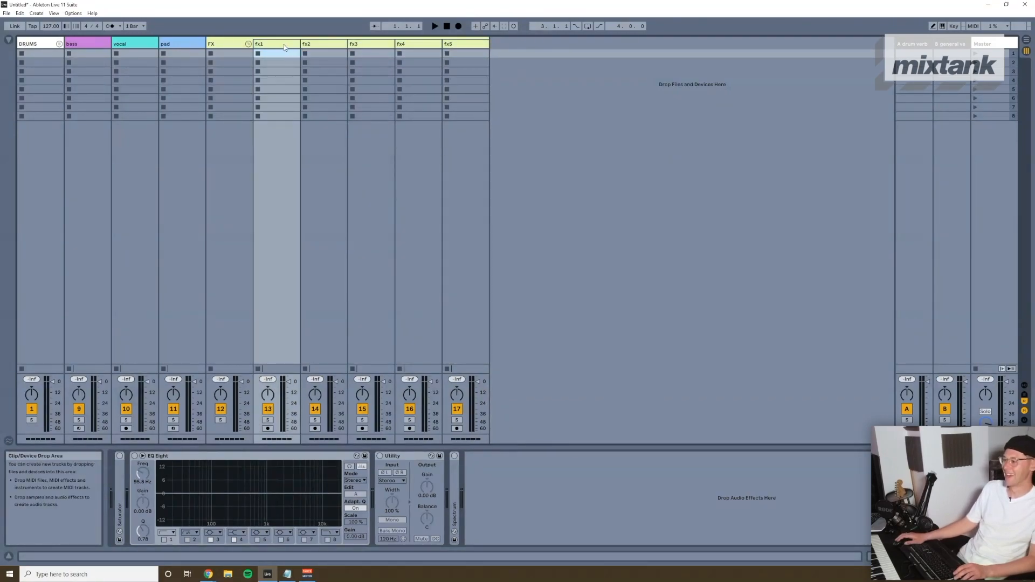
key("Right")
key("Right")
key("Right")
key("Right")
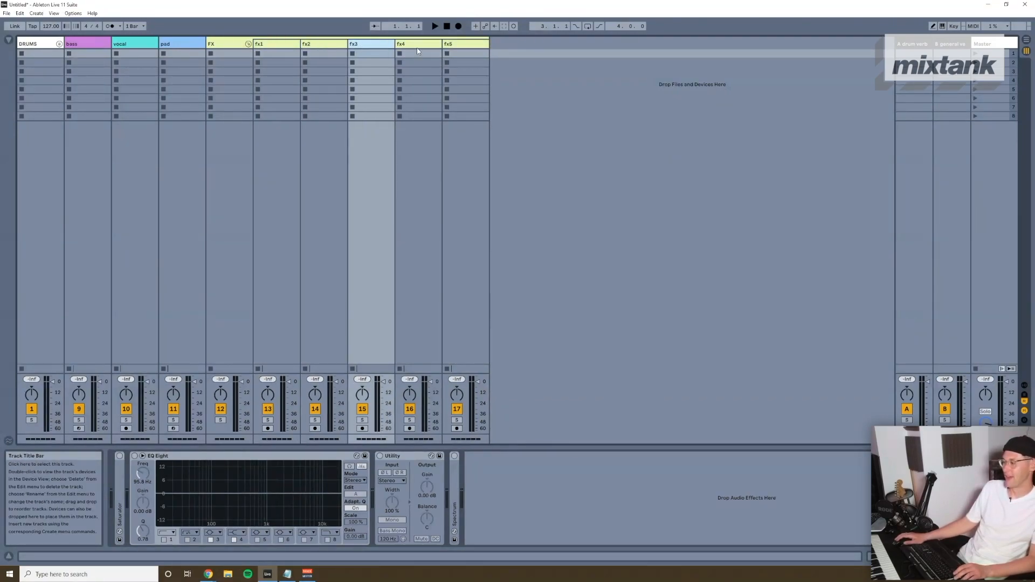
Step: Compare the FX group's device chain with its member tracks, selecting fx1 through fx5 together and fx1 and fx5 individually
left_click(230, 45)
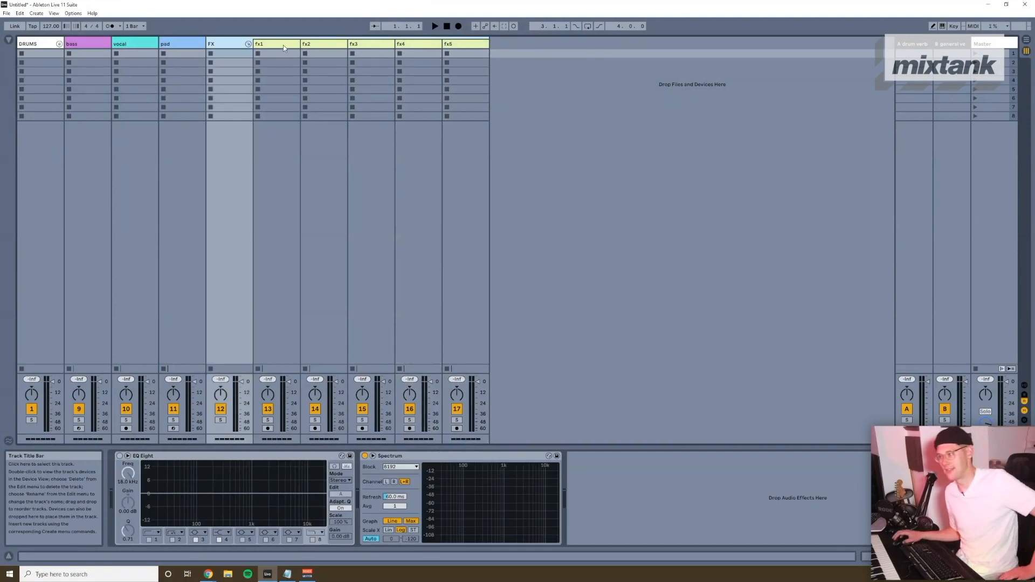
left_click(279, 45)
left_click(458, 48, "shift")
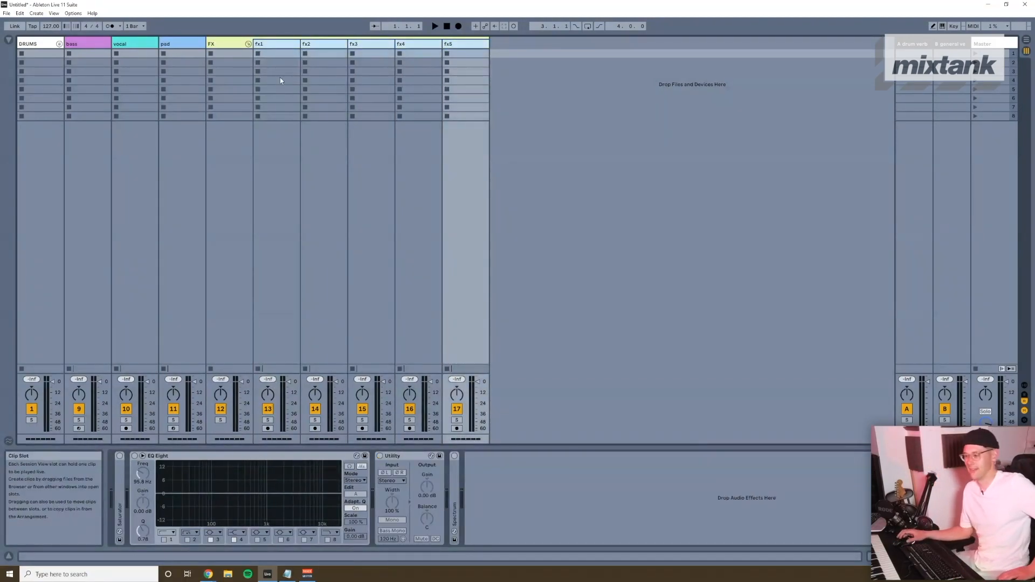
left_click(276, 47)
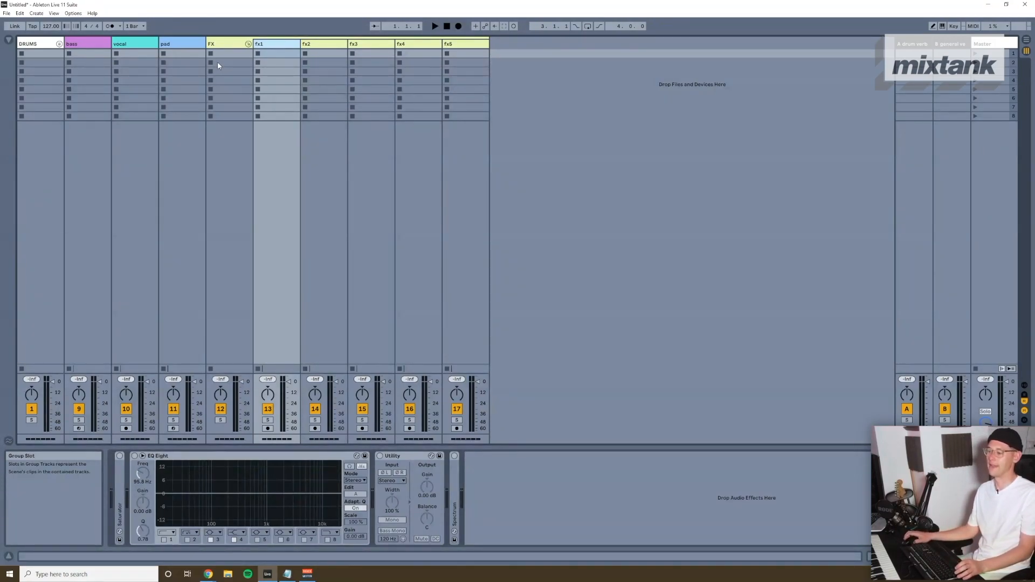
left_click(455, 44)
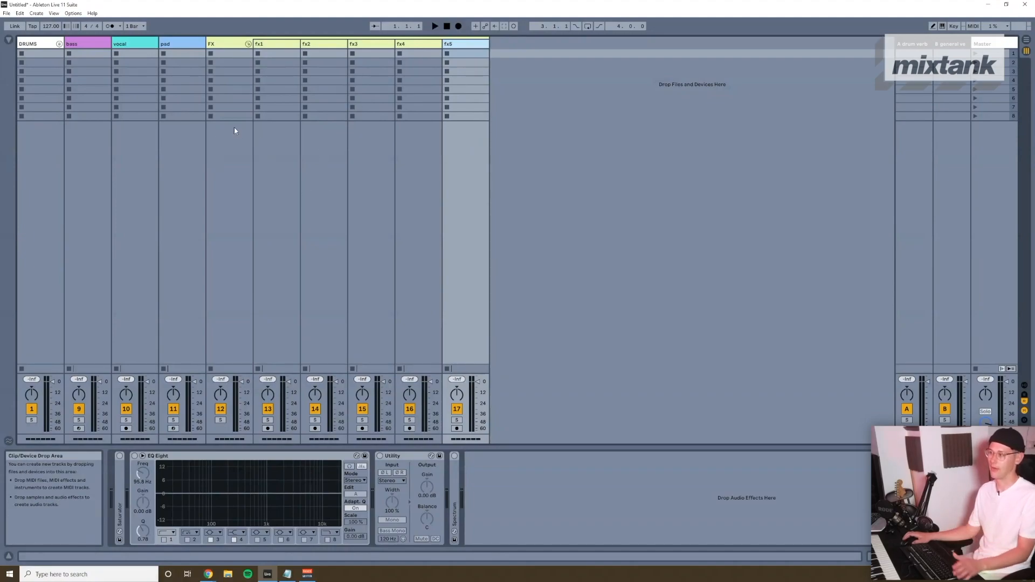
left_click(275, 45)
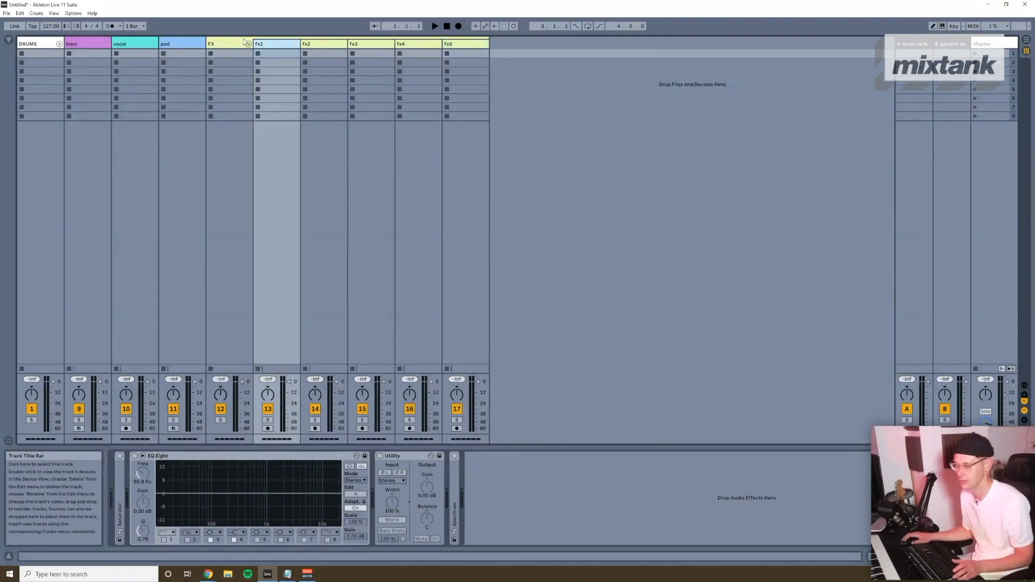
Step: Fold the FX group and select the EQ Eight in its device chain
left_click(247, 47)
left_click(248, 44)
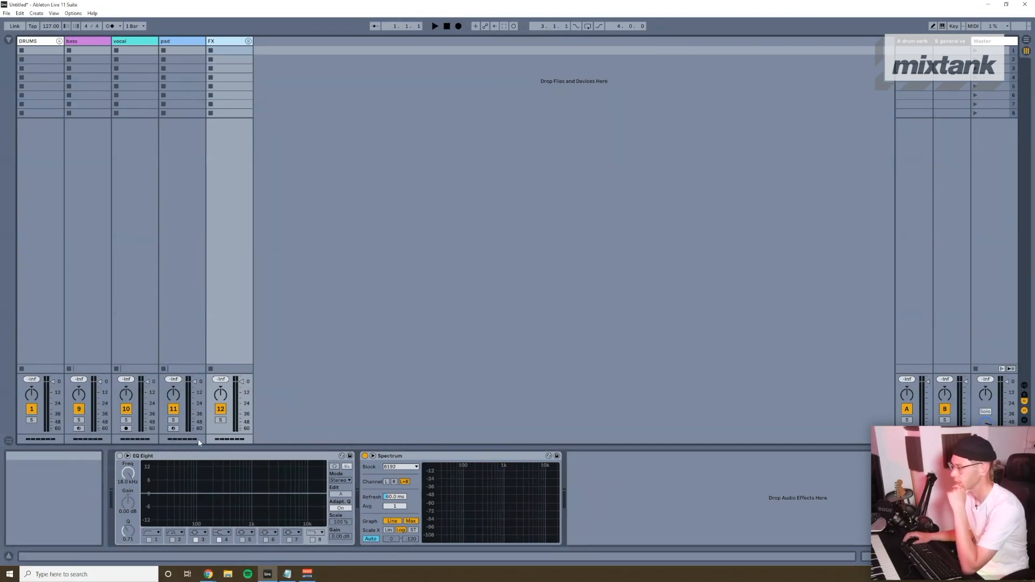
left_click(142, 456)
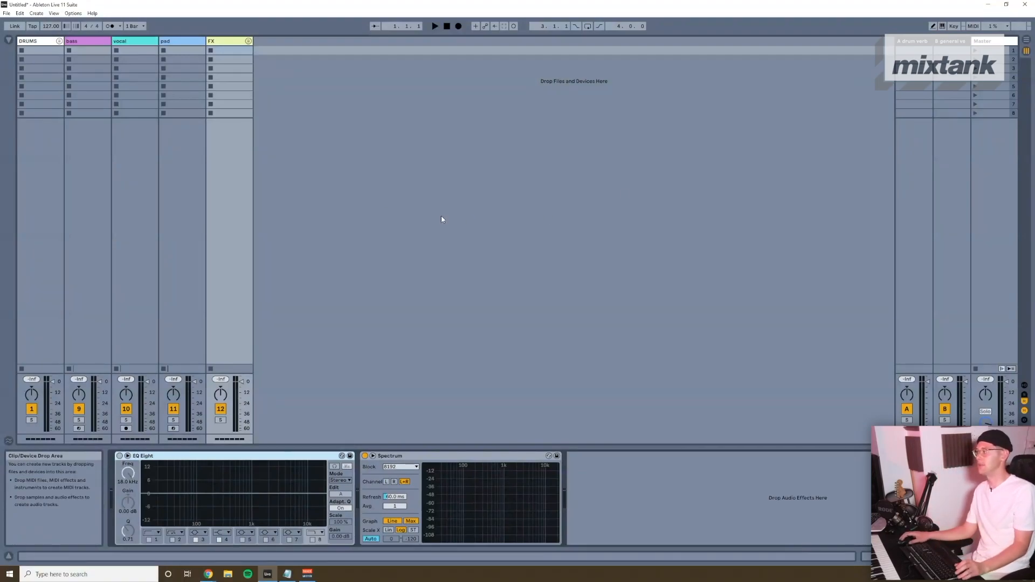
Step: Review the drum verb return track's chain, showing its ValhallaRoom plug-in in a repositioned window and closing it again
left_click(910, 42)
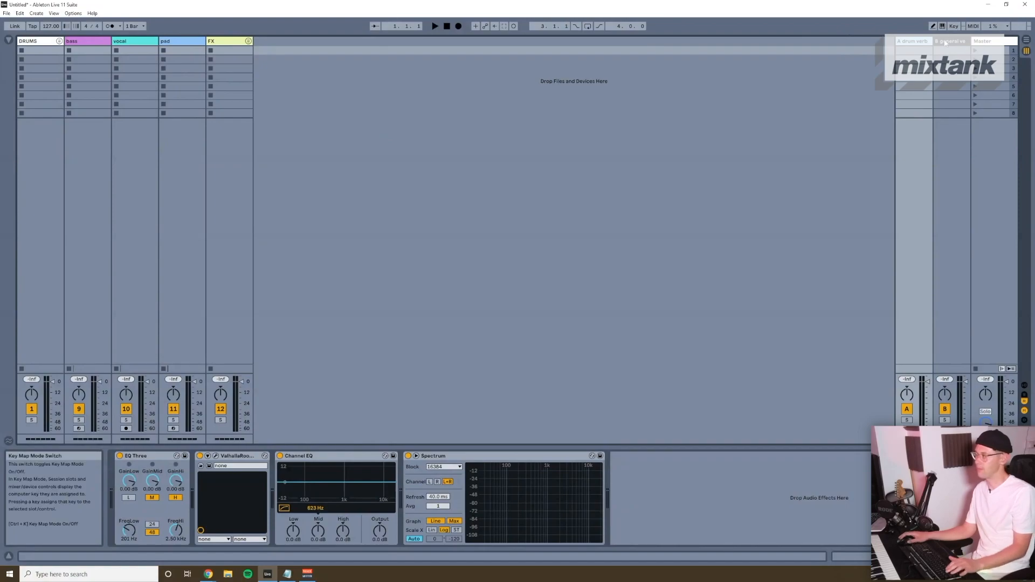
key("Right")
left_click(915, 43)
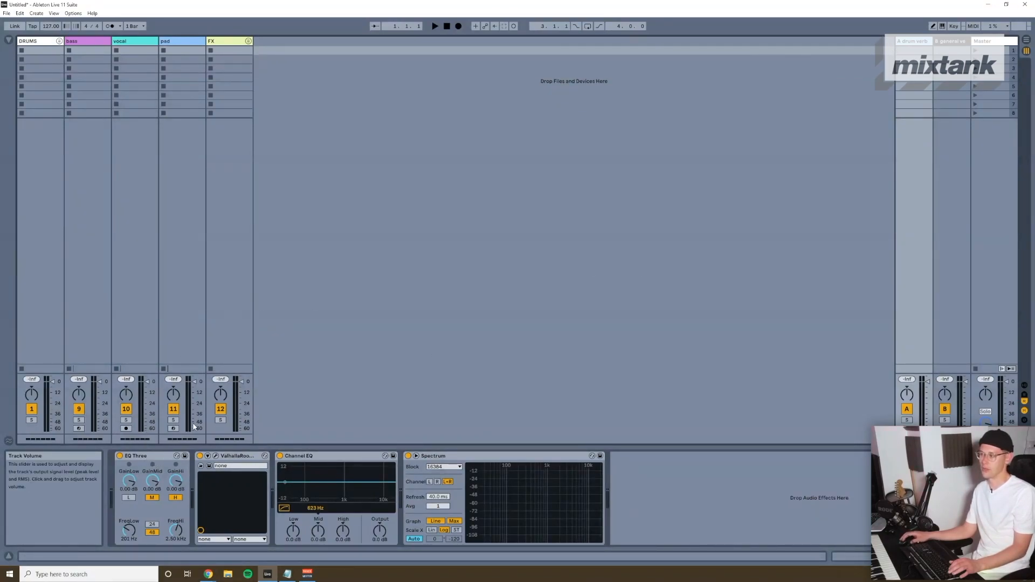
left_click(208, 465)
left_click_drag(221, 42, 498, 82)
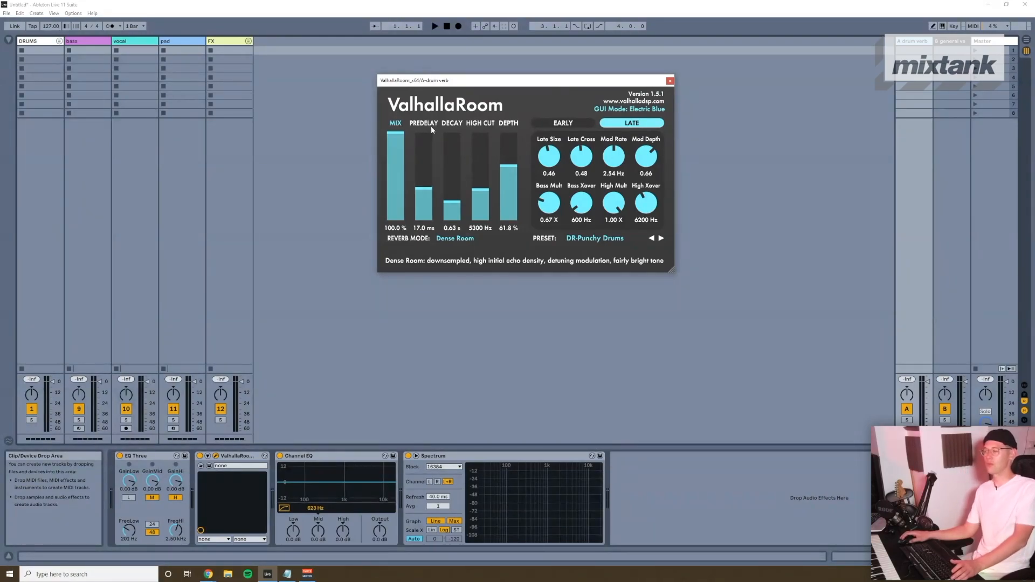
left_click(669, 81)
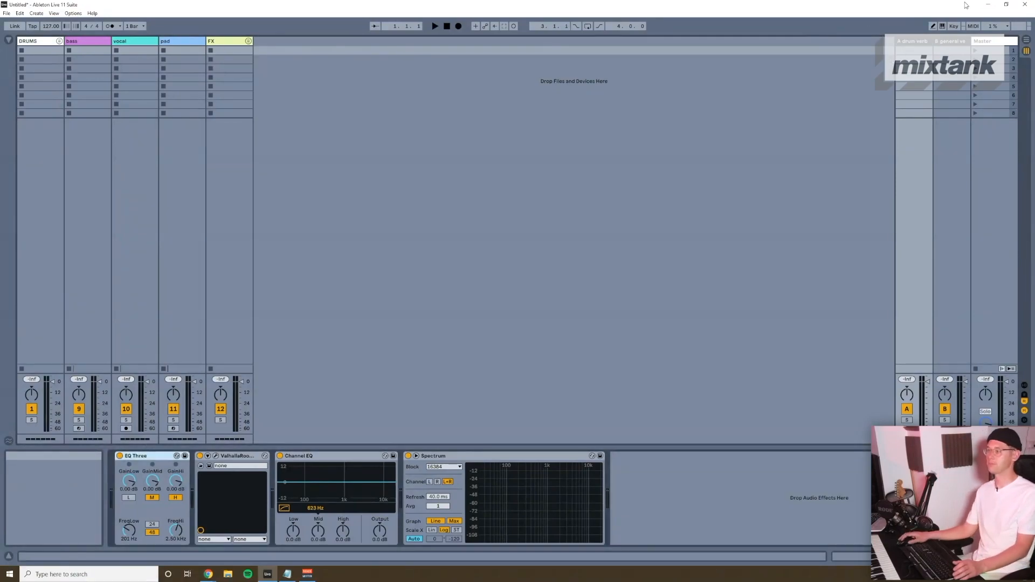
Step: Inspect the FabFilter Pro-R window on the general verb return track, close it, and select that track's EQ Three
left_click(951, 41)
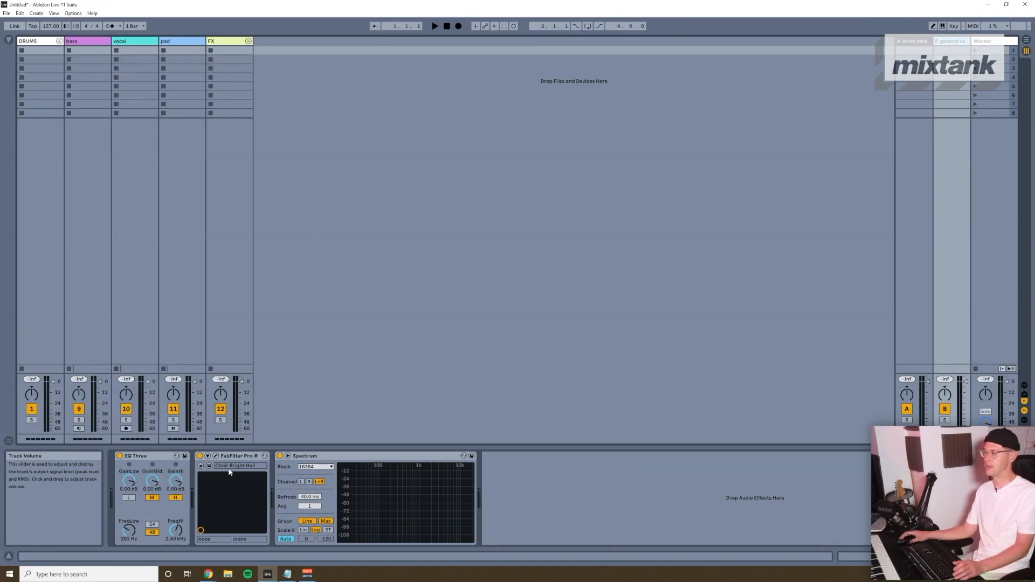
left_click(216, 455)
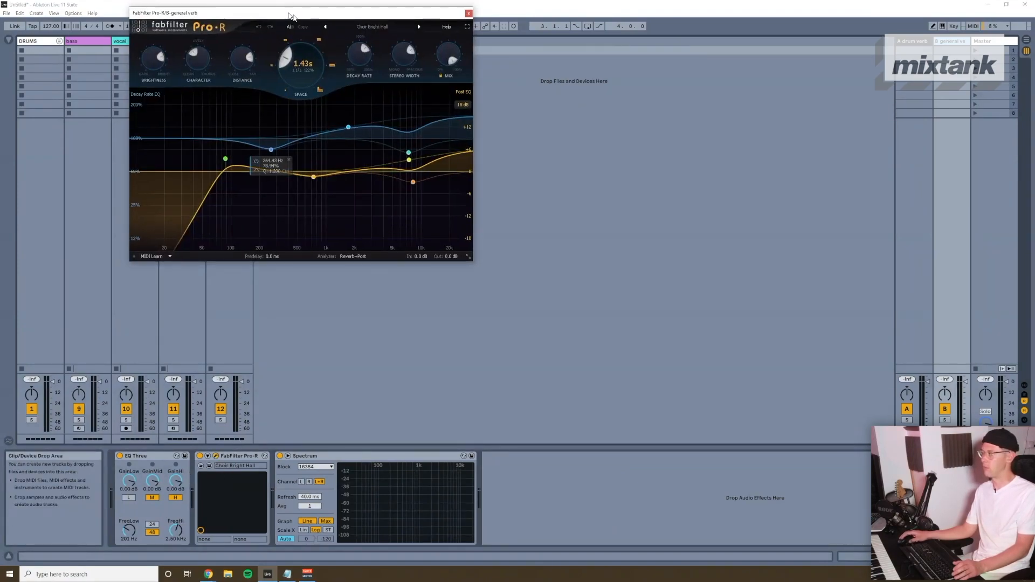
left_click_drag(291, 15, 446, 61)
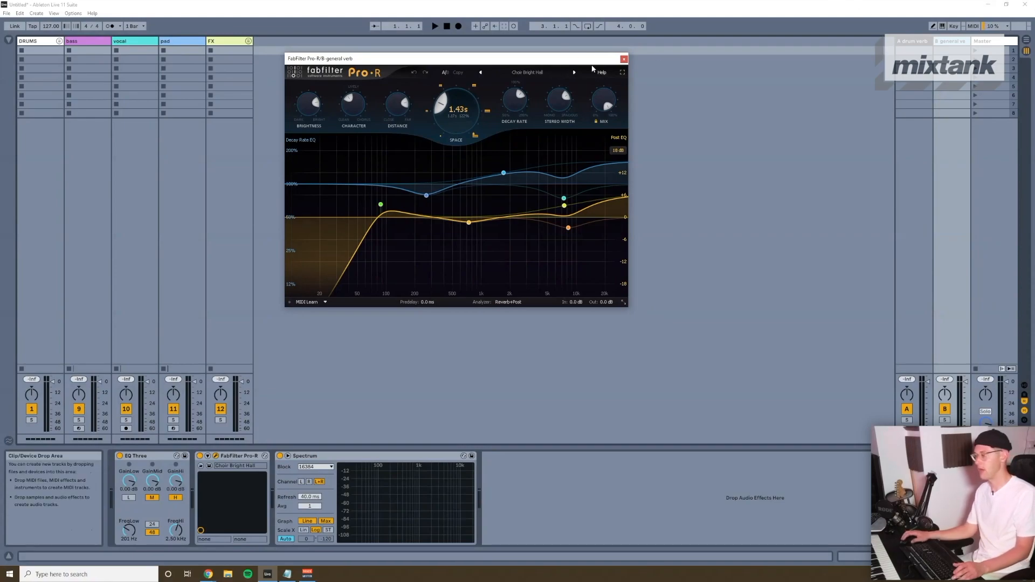
left_click(624, 59)
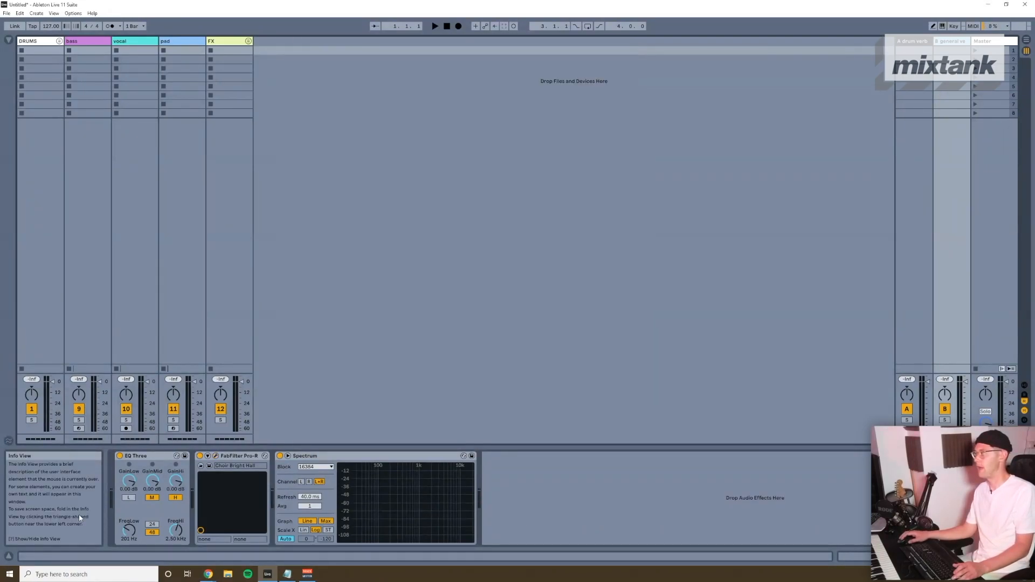
left_click(139, 457)
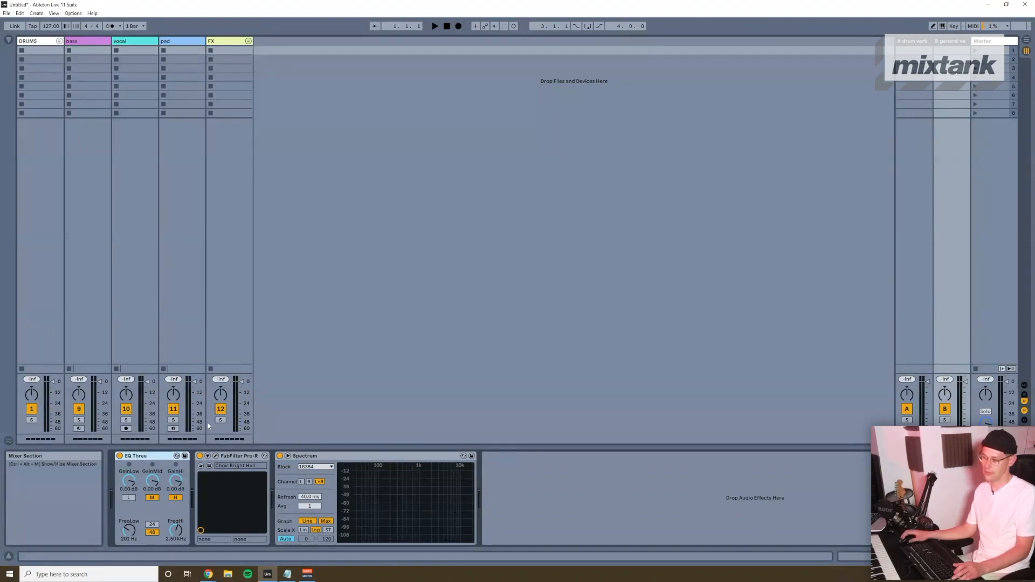
Step: Unfold the BIP device on the Master track and briefly show key map mode to check its assignable controls
left_click(914, 42)
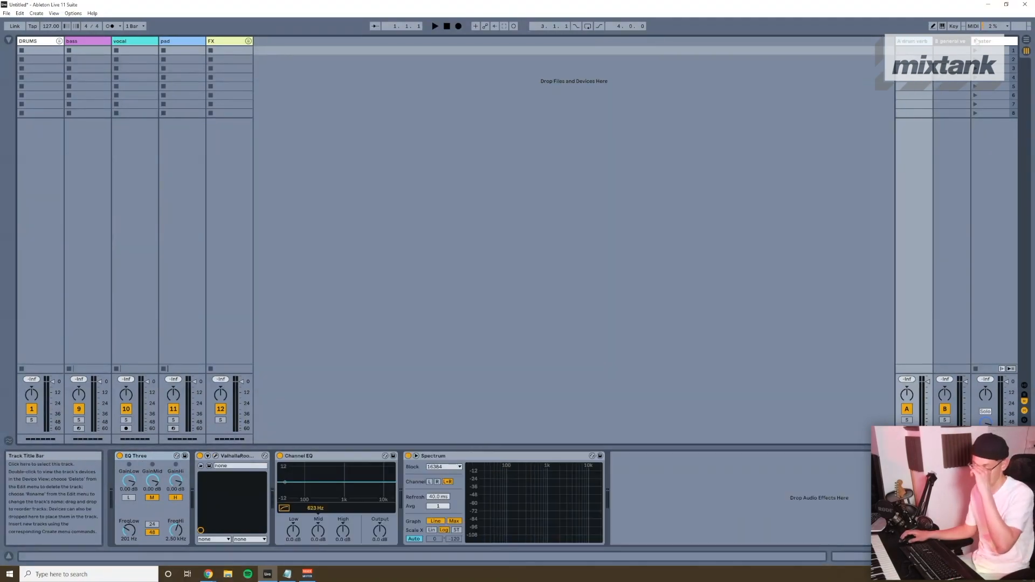
left_click(985, 42)
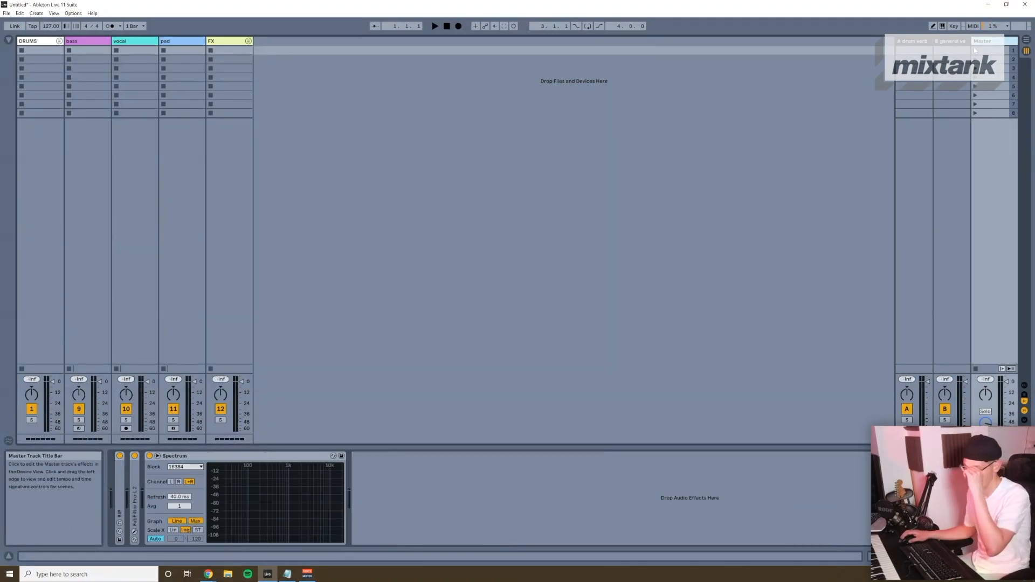
double_click(119, 485)
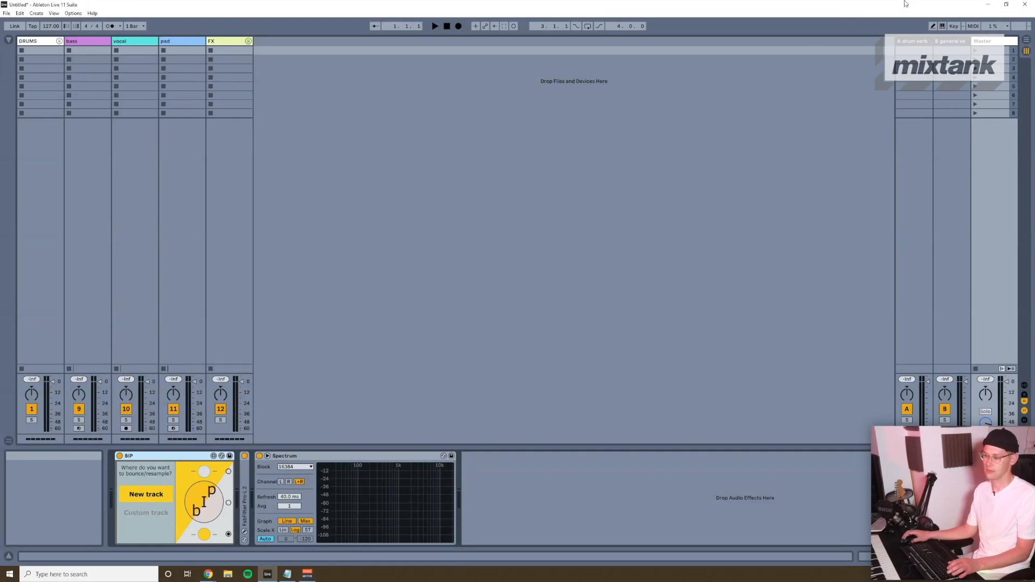
left_click(953, 26)
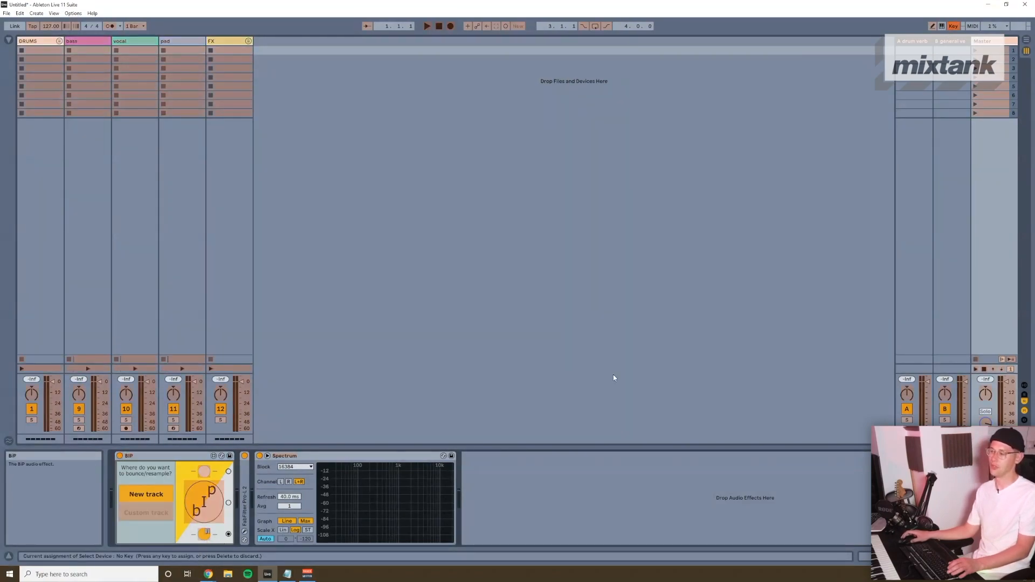
left_click(953, 26)
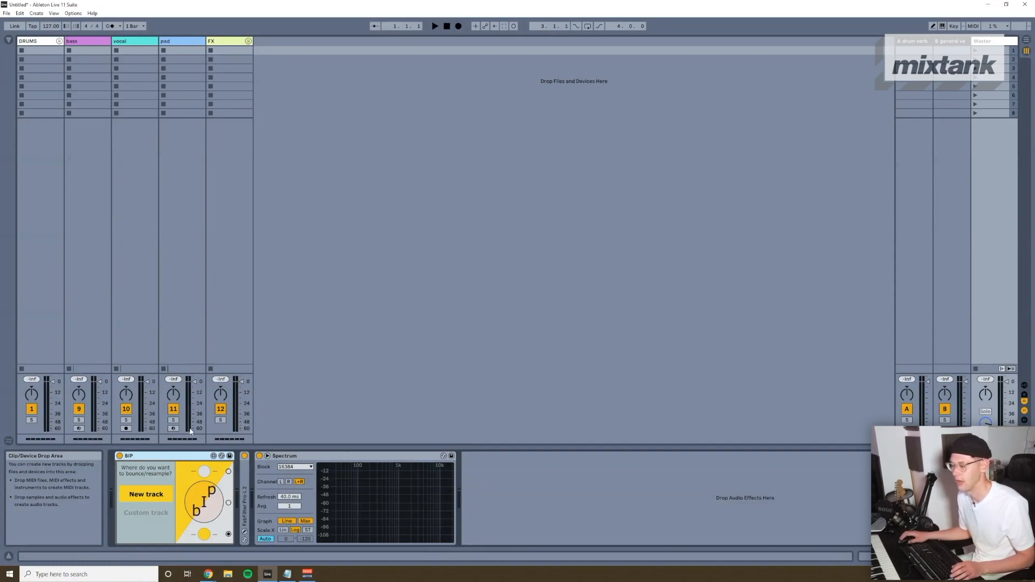
Step: Unfold FabFilter Pro-L 2 in the Master track's device chain and fold the BIP device
double_click(245, 479)
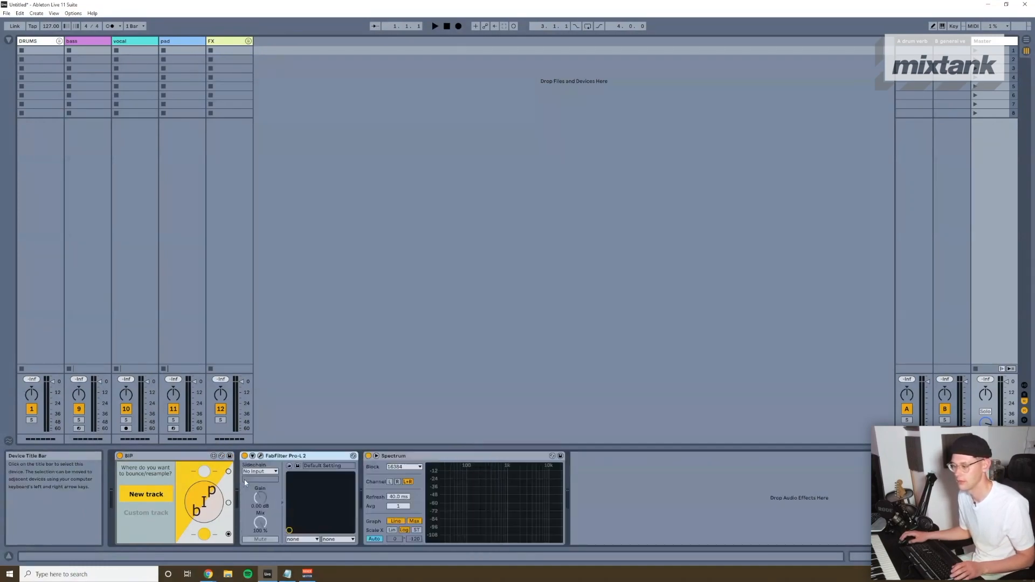
left_click(163, 469)
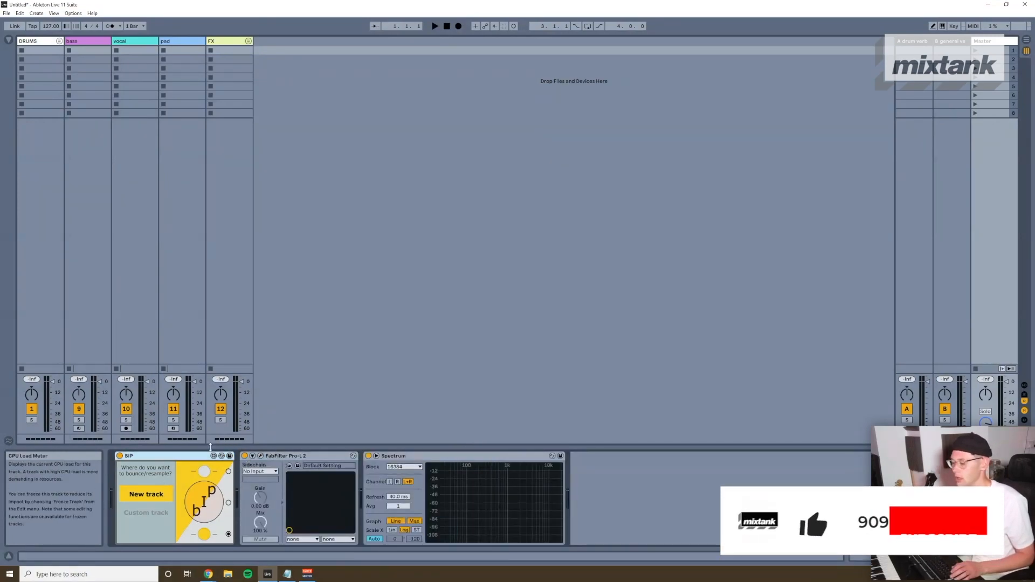
double_click(171, 456)
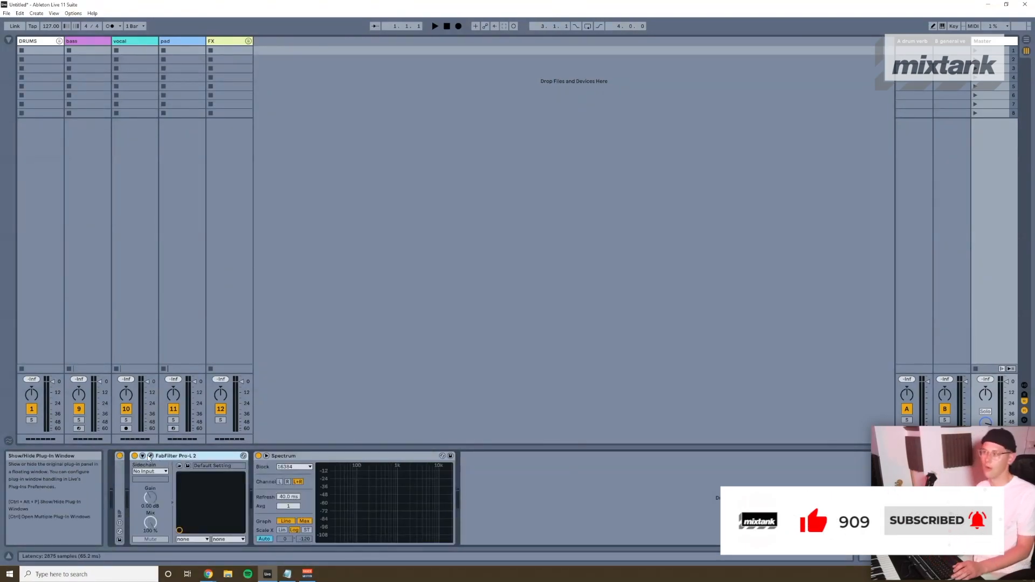
Step: View the FabFilter Pro-L 2 limiter settings on the Master track in a repositioned plug-in window, and close the window
left_click(151, 456)
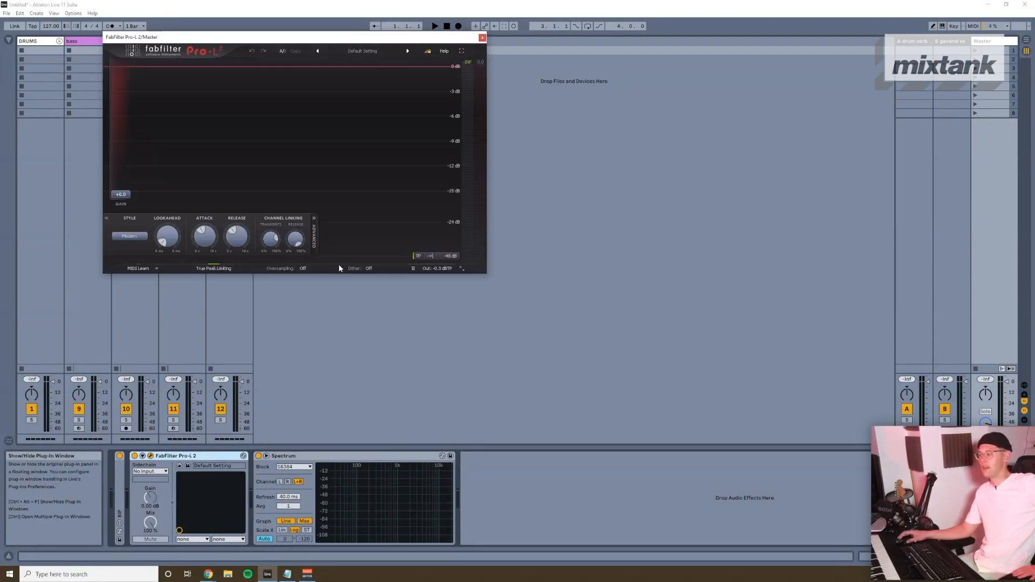
left_click_drag(263, 42, 438, 70)
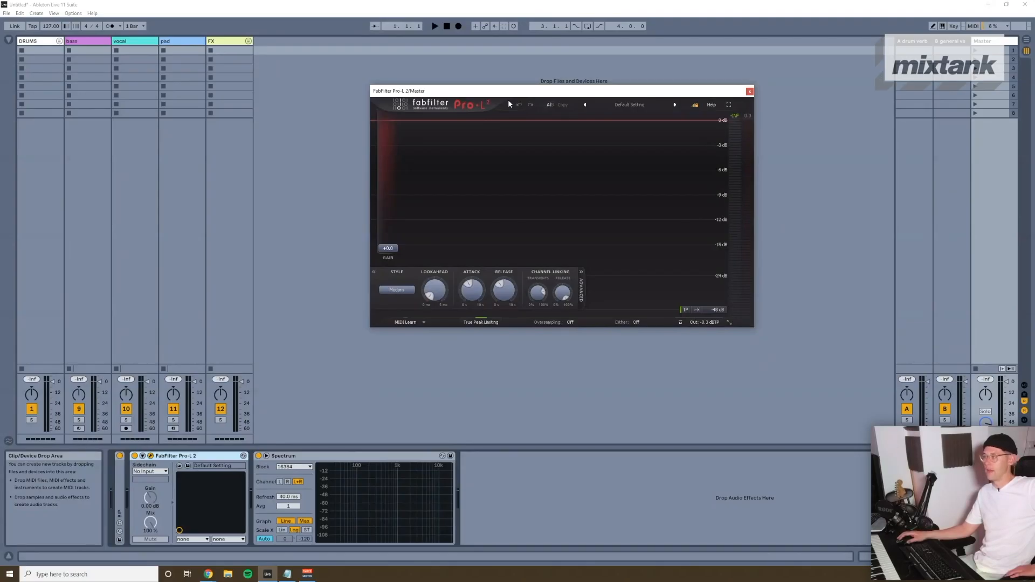
left_click_drag(561, 90, 485, 90)
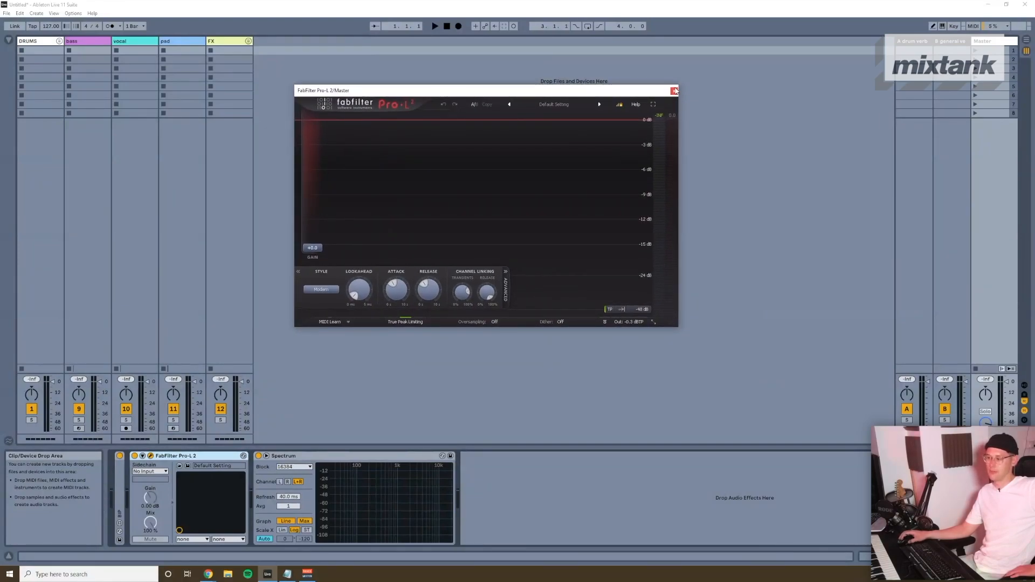
left_click(674, 90)
Step: Show the Master track's Spectrum in expanded view and collapse it again
left_click(250, 502)
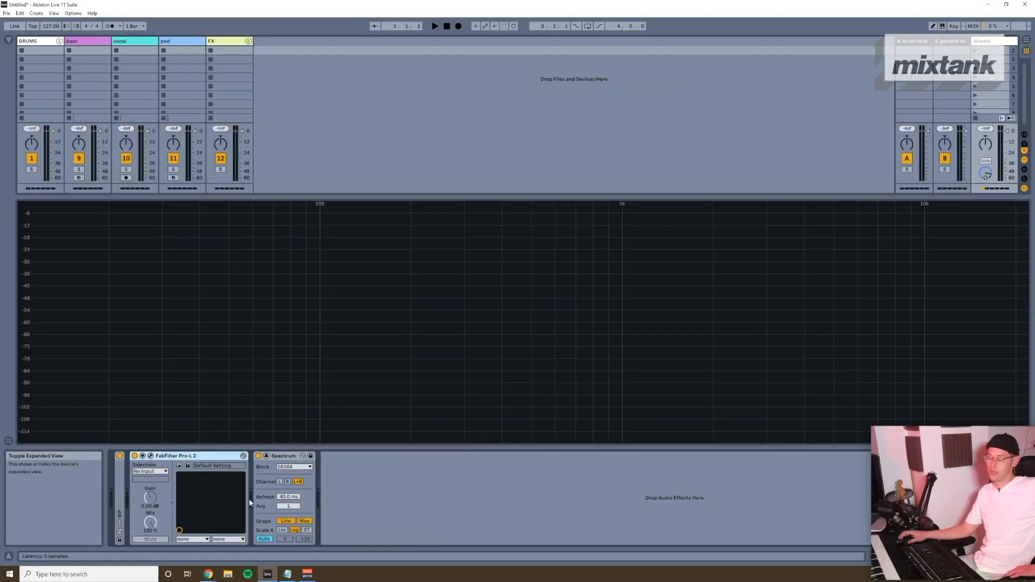
left_click(267, 456)
left_click(266, 457)
left_click(266, 457)
Step: Review the device chains of the FX group, the Master track and the DRUMS group
left_click(225, 43)
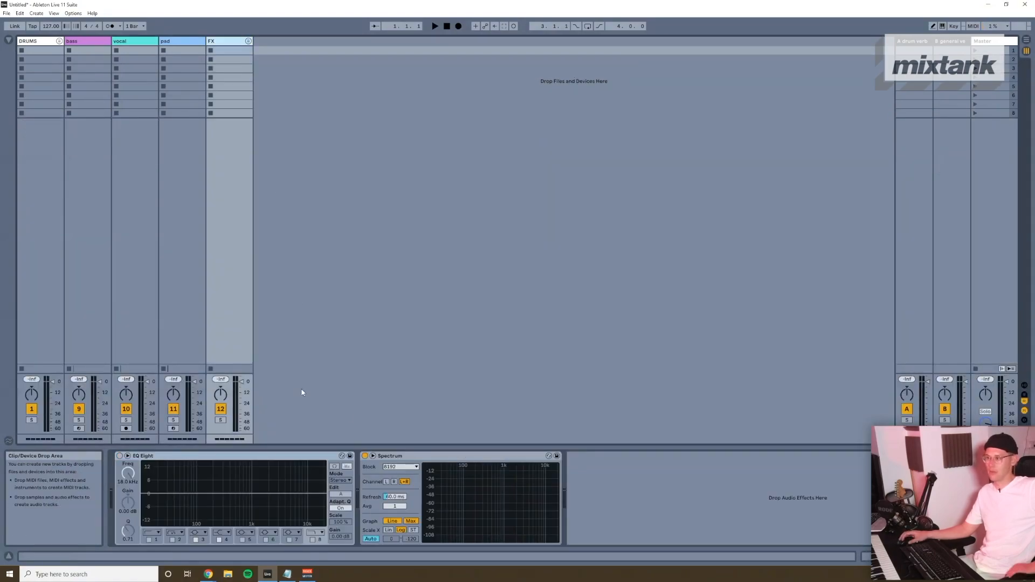
left_click(991, 41)
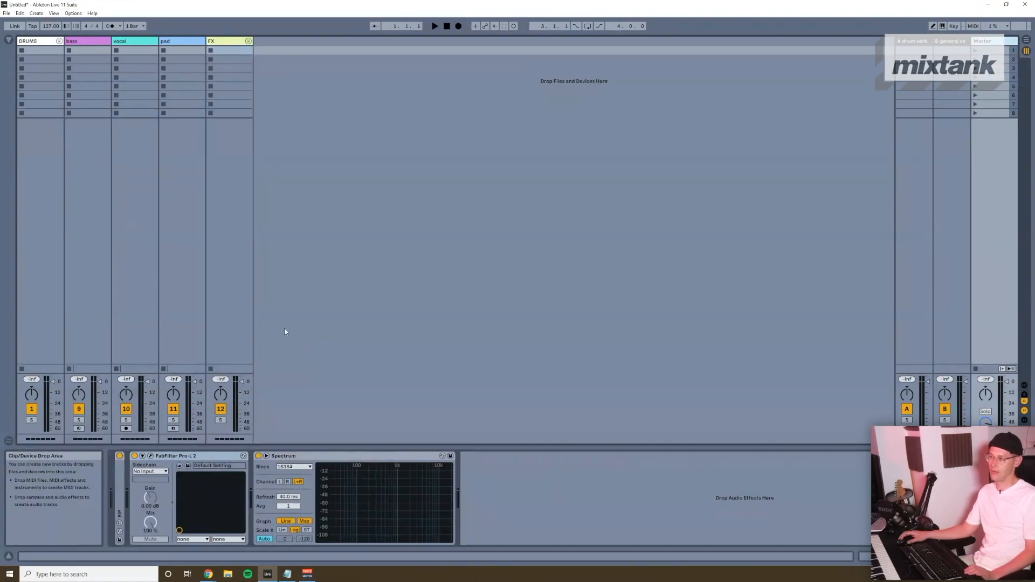
left_click(64, 57)
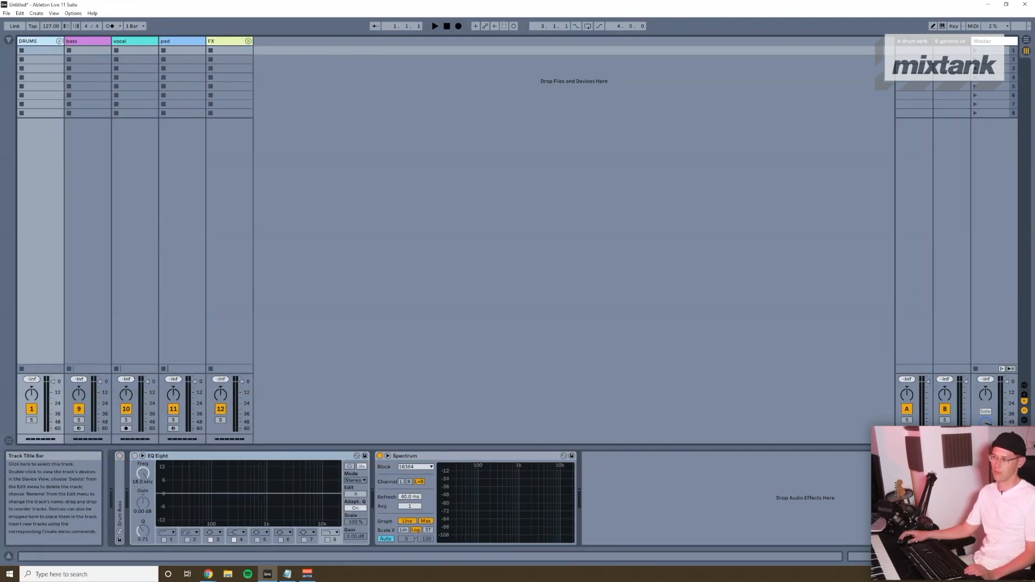
Step: Insert a new audio track directly after the FX group
right_click(263, 45)
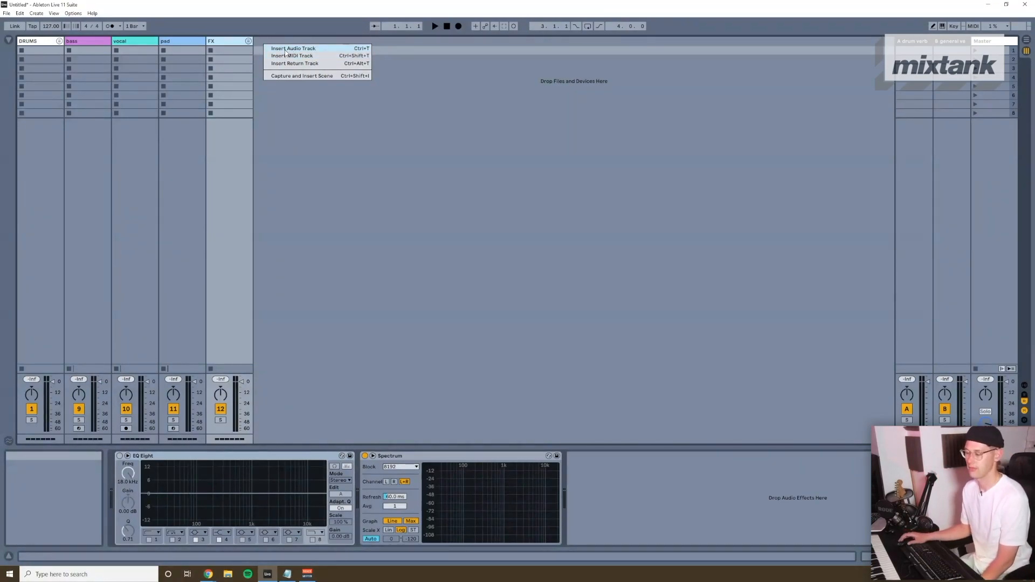
left_click(236, 46)
right_click(276, 43)
left_click(288, 50)
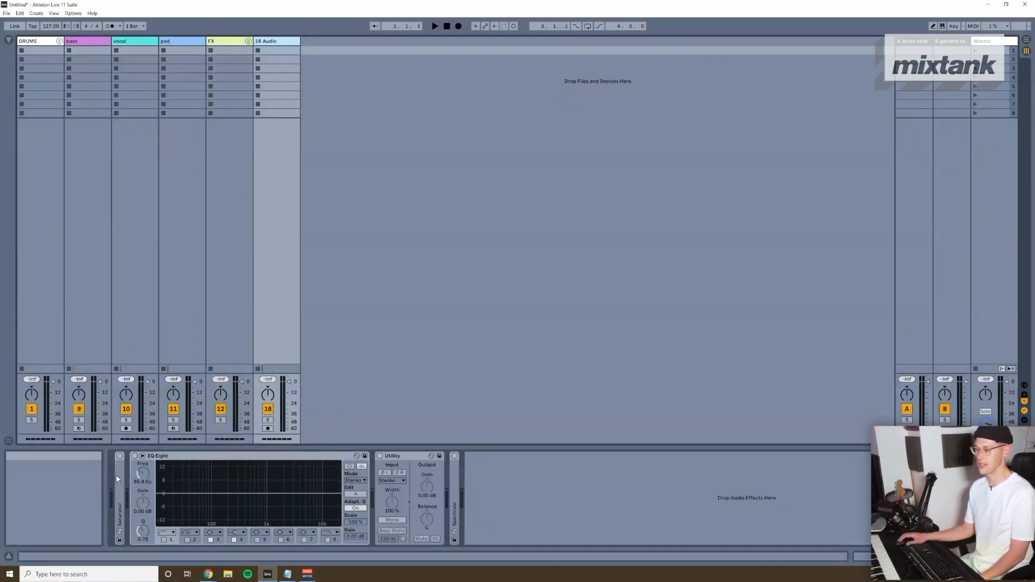
Step: Try out EQ Eight on the new audio track by enabling its low-cut filters, and switch the filters and device off again
left_click(179, 460)
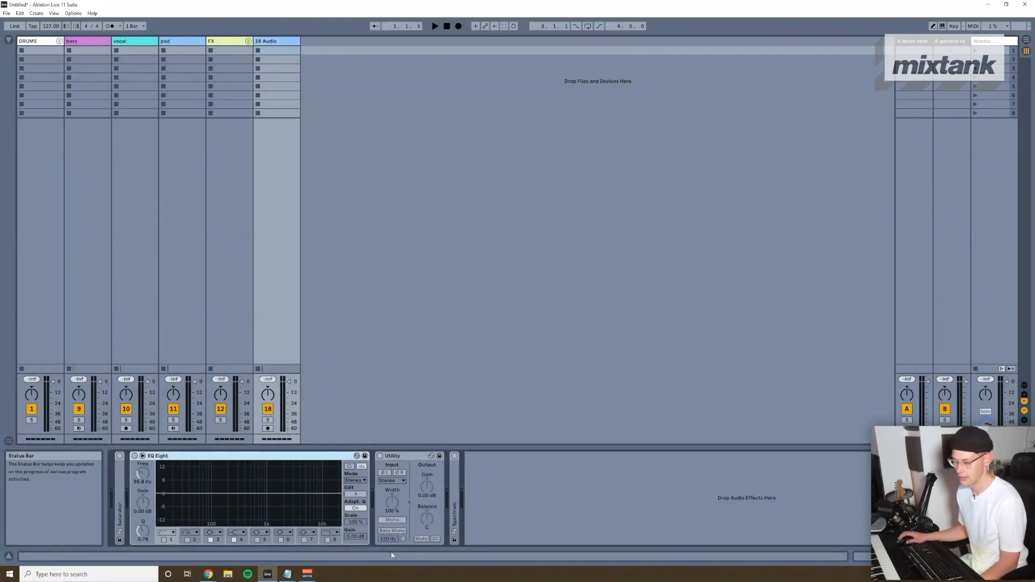
left_click(135, 457)
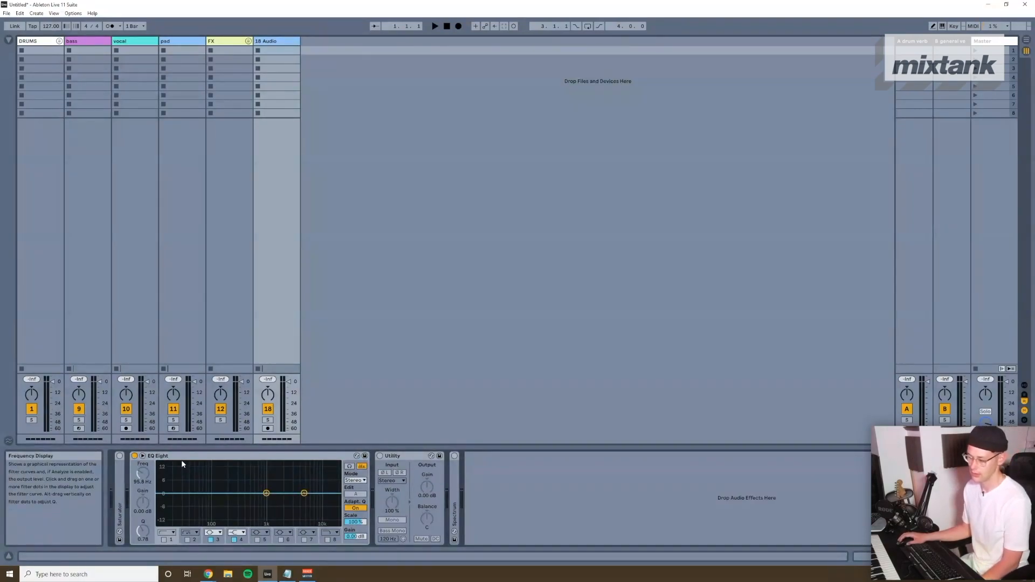
left_click(187, 539)
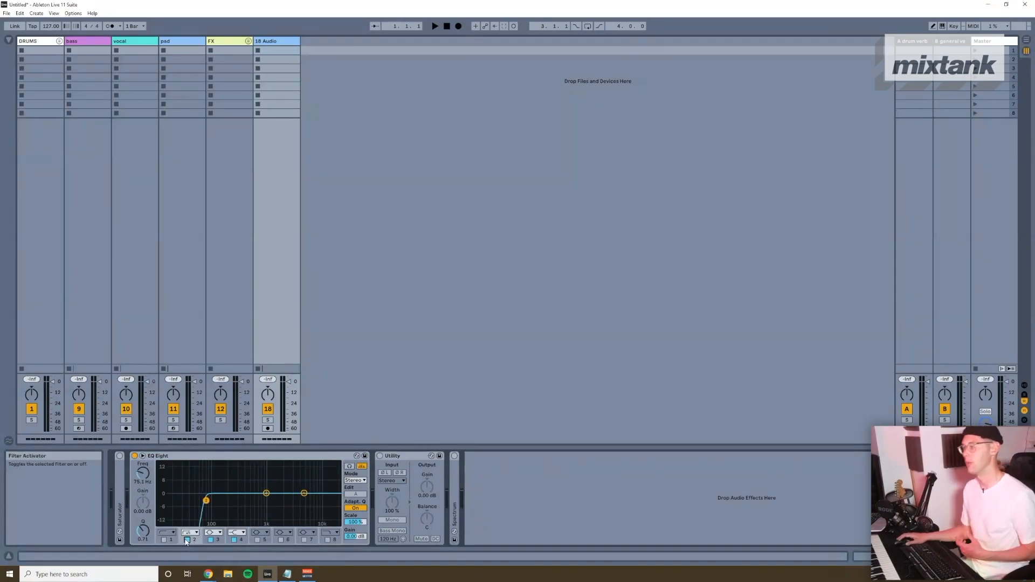
left_click(164, 540)
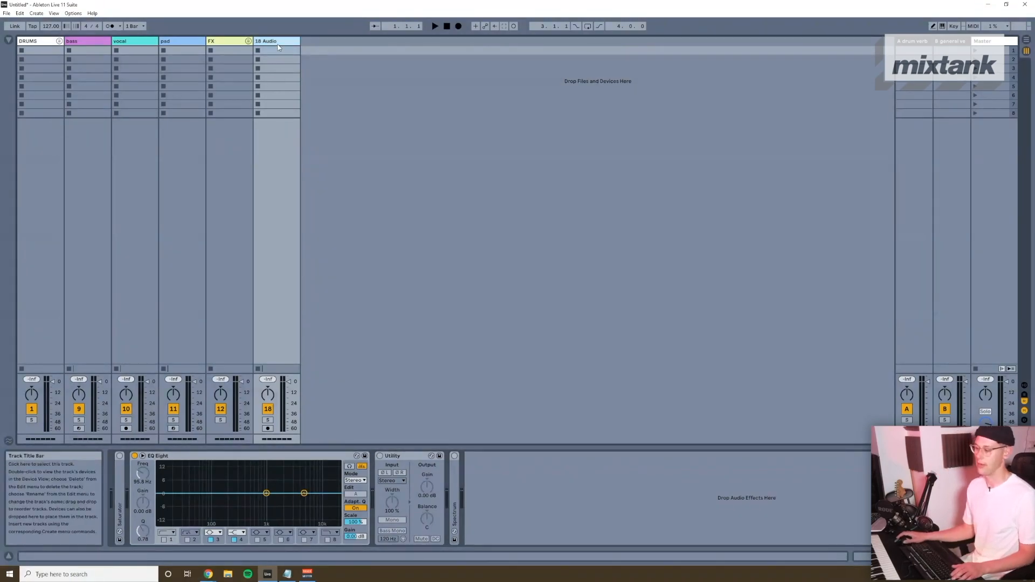
left_click(134, 456)
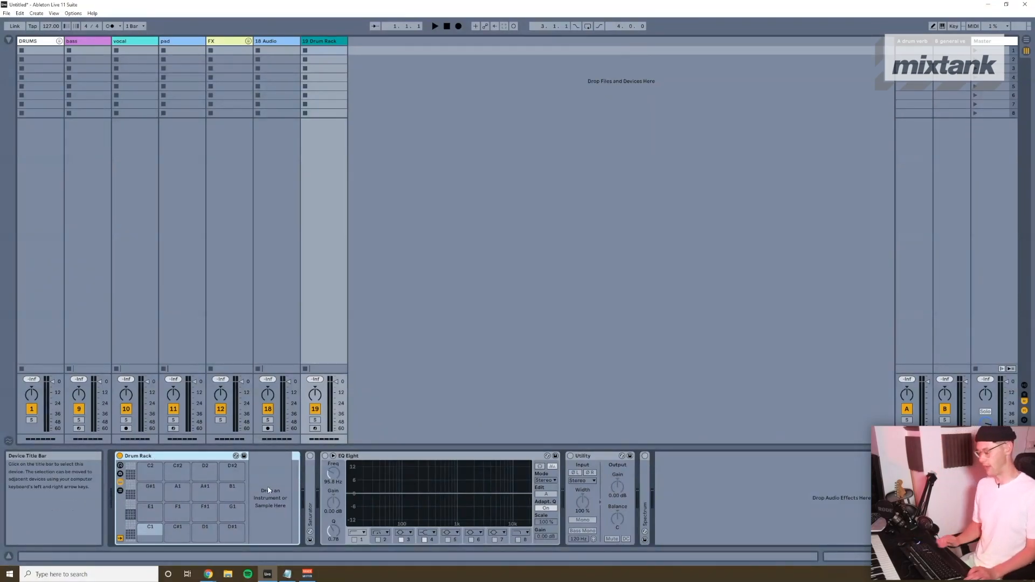
Step: Delete the Drum Rack from the device chain of track 19, and select that track's EQ Eight
left_click(309, 482)
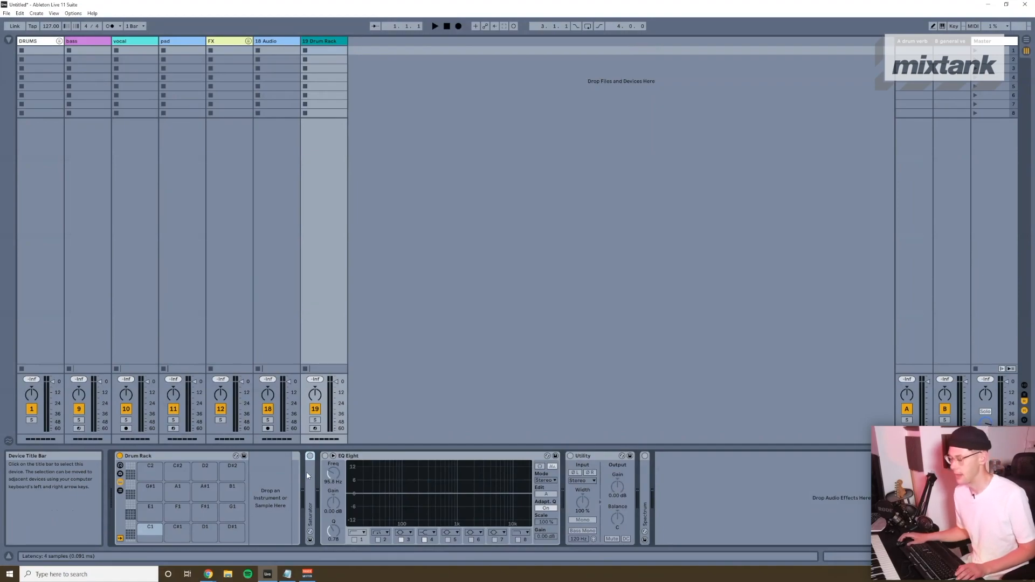
left_click(137, 457)
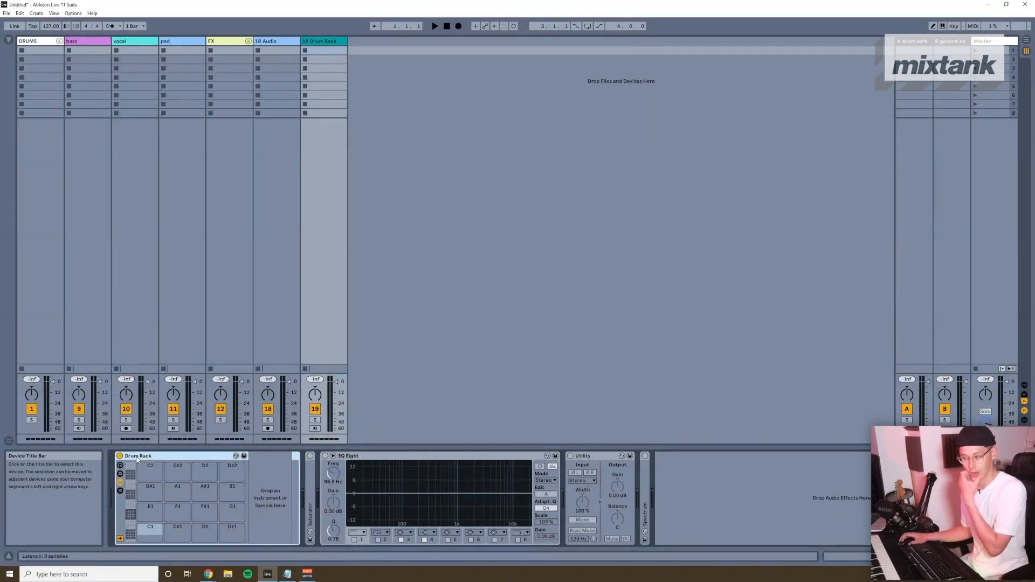
key("Delete")
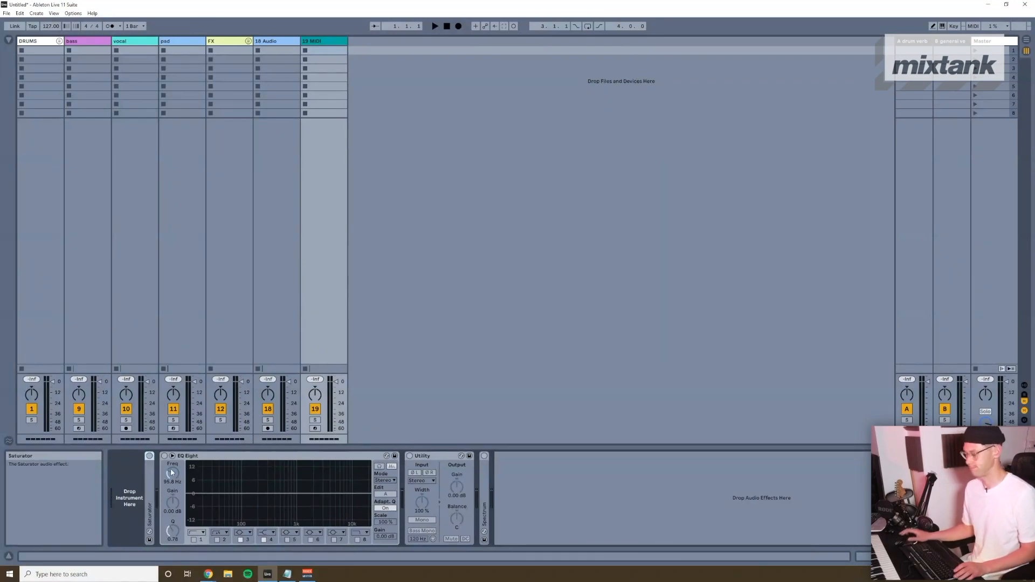
left_click(189, 461)
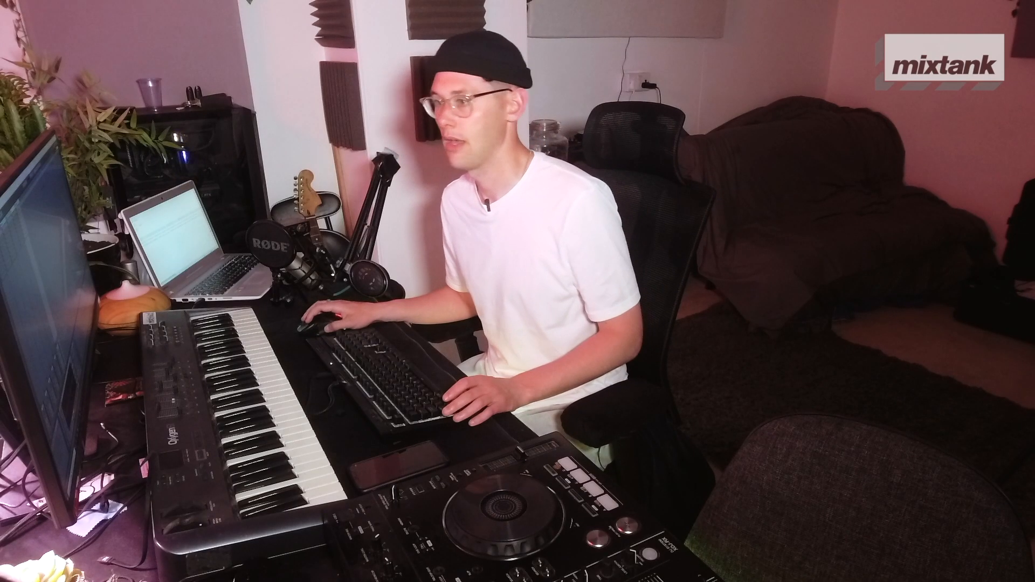